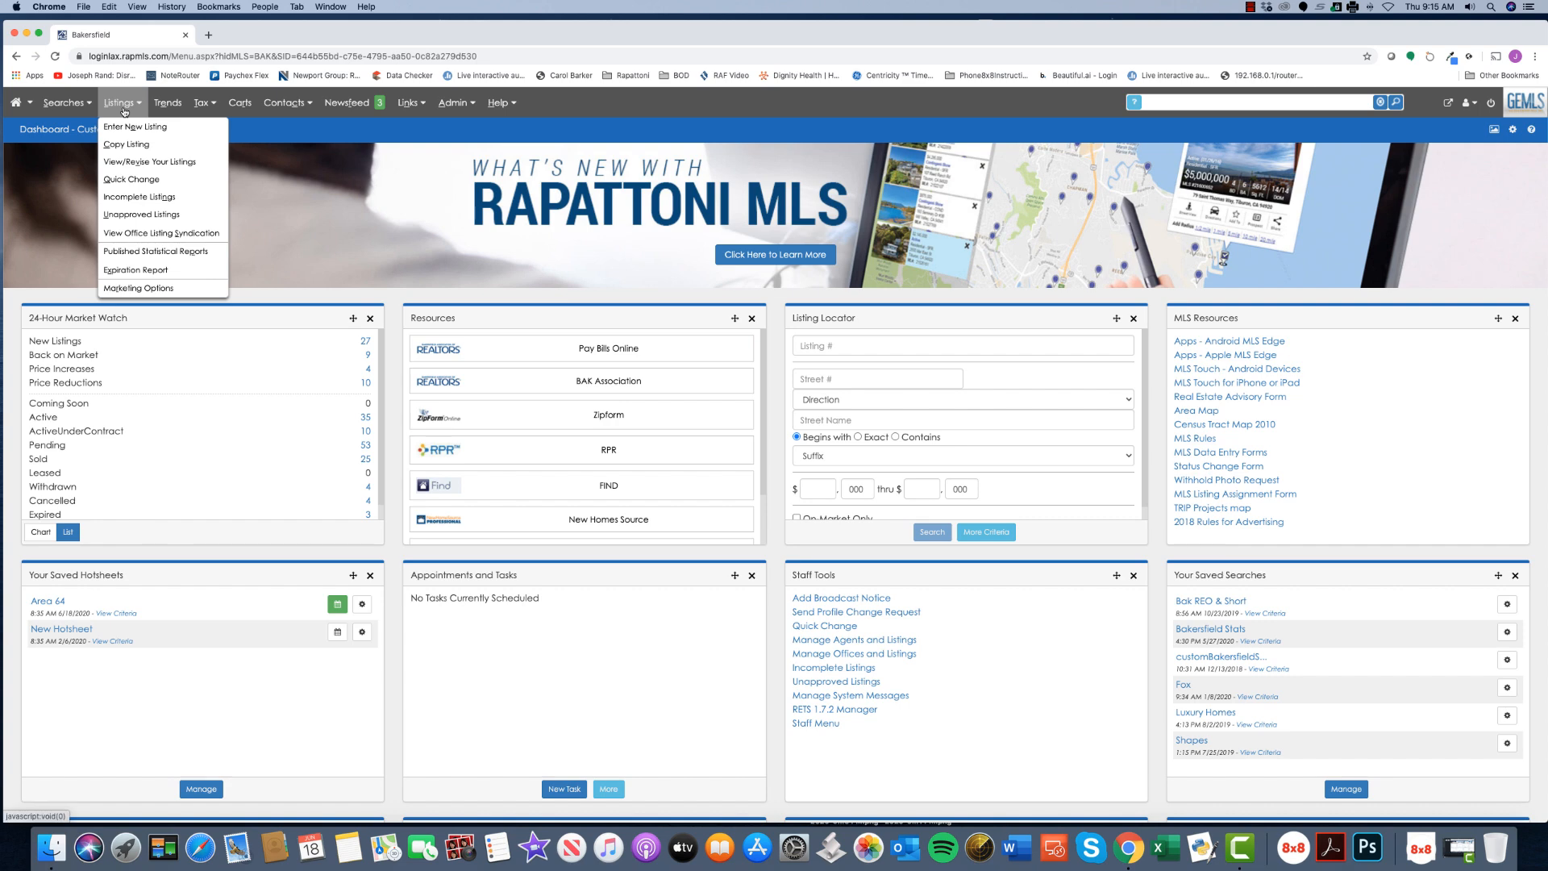
{"action": "left_click", "coordinate": [132, 162]}
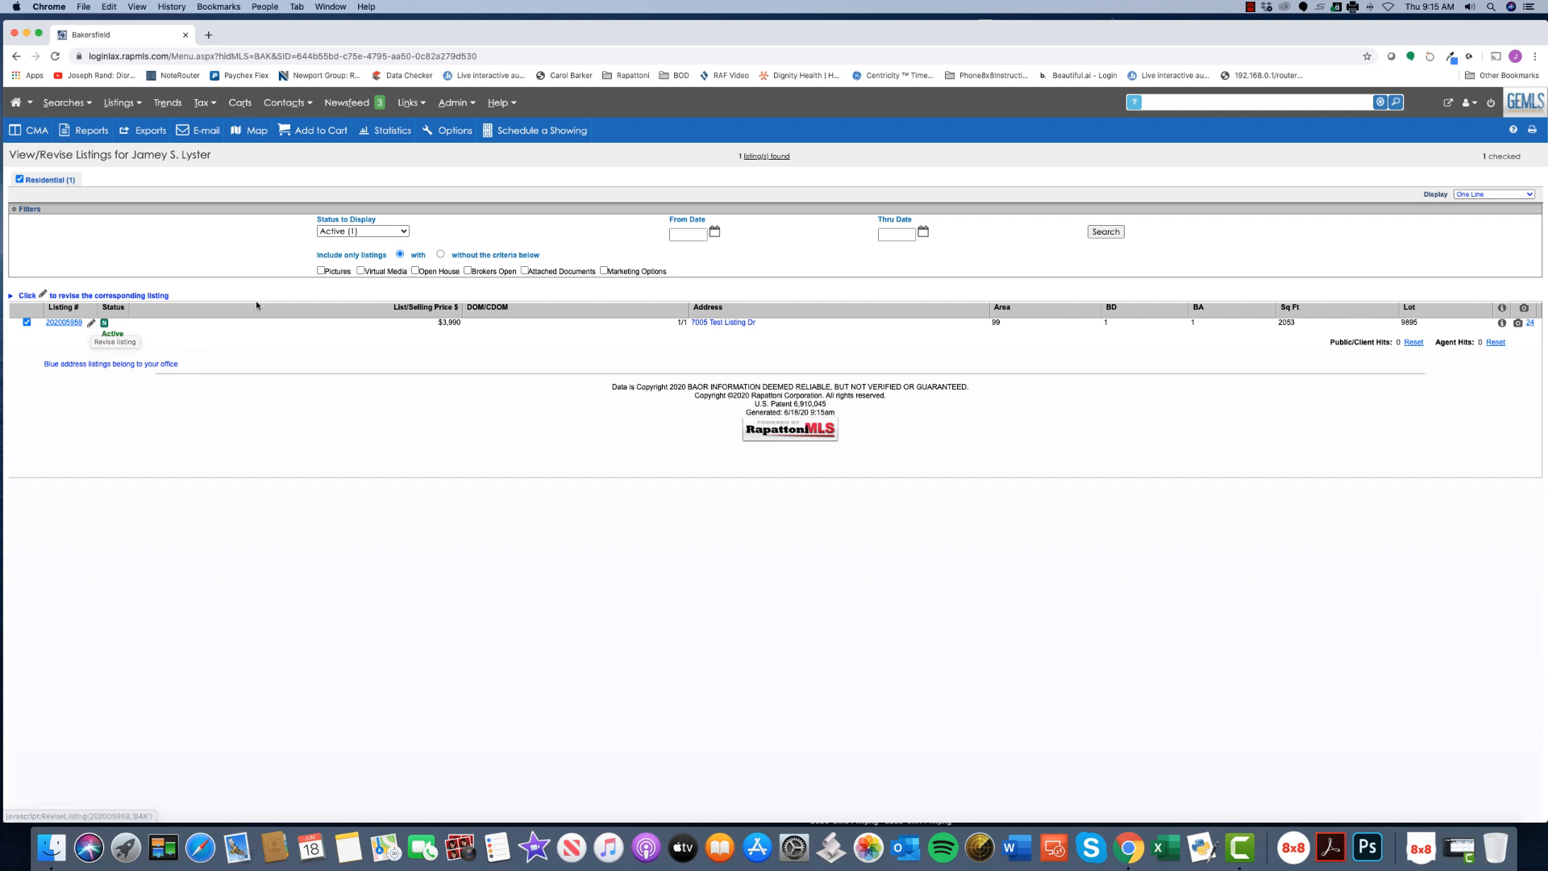
{"action": "left_click", "coordinate": [361, 234]}
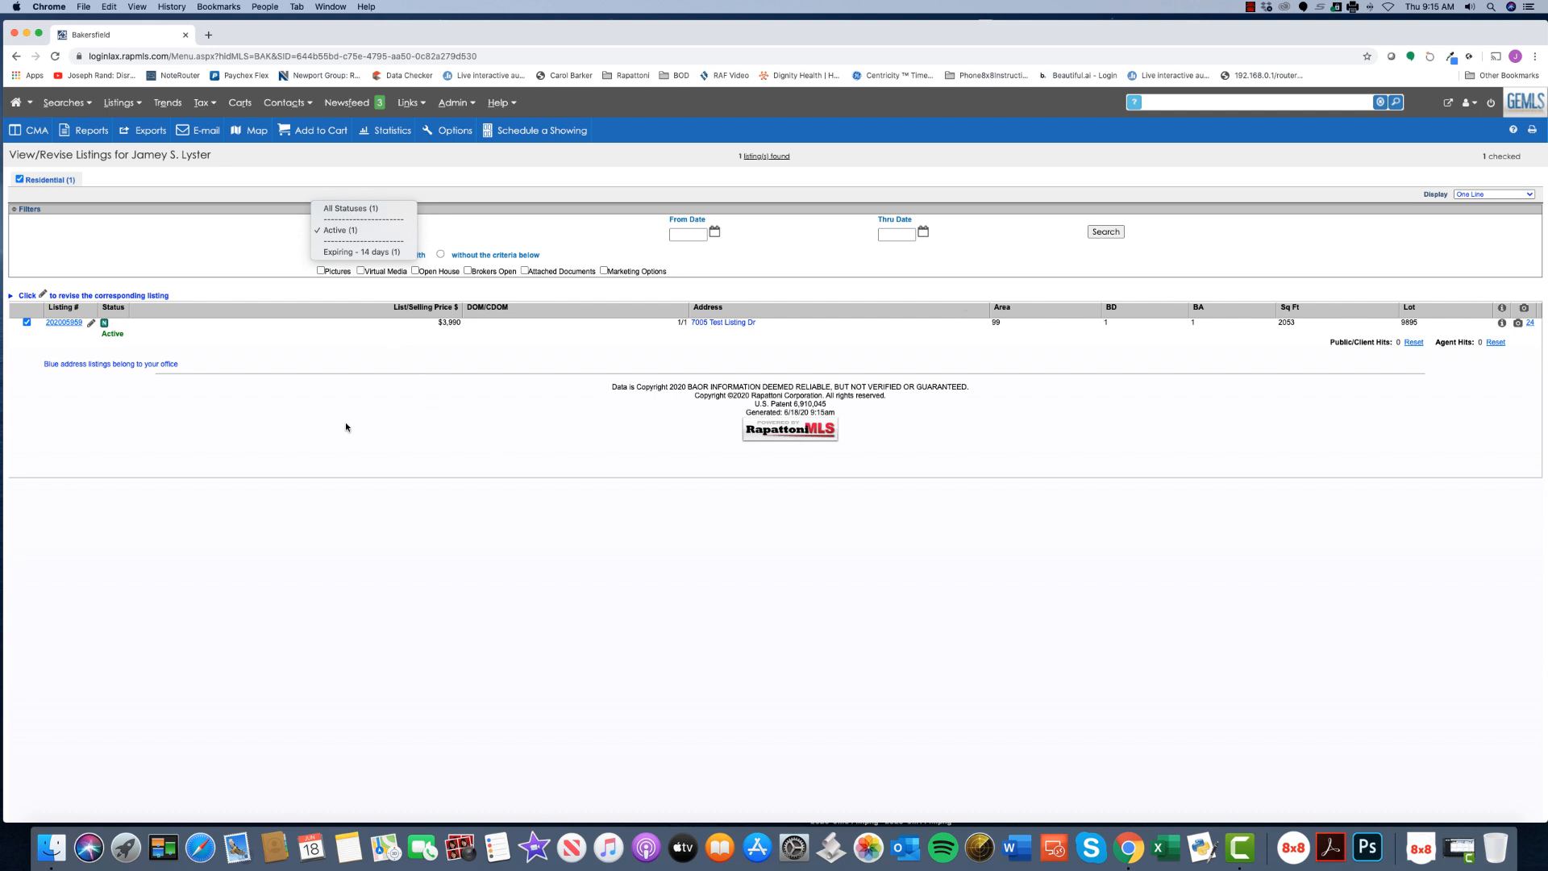
{"action": "left_click", "coordinate": [90, 325]}
{"action": "left_click", "coordinate": [90, 325]}
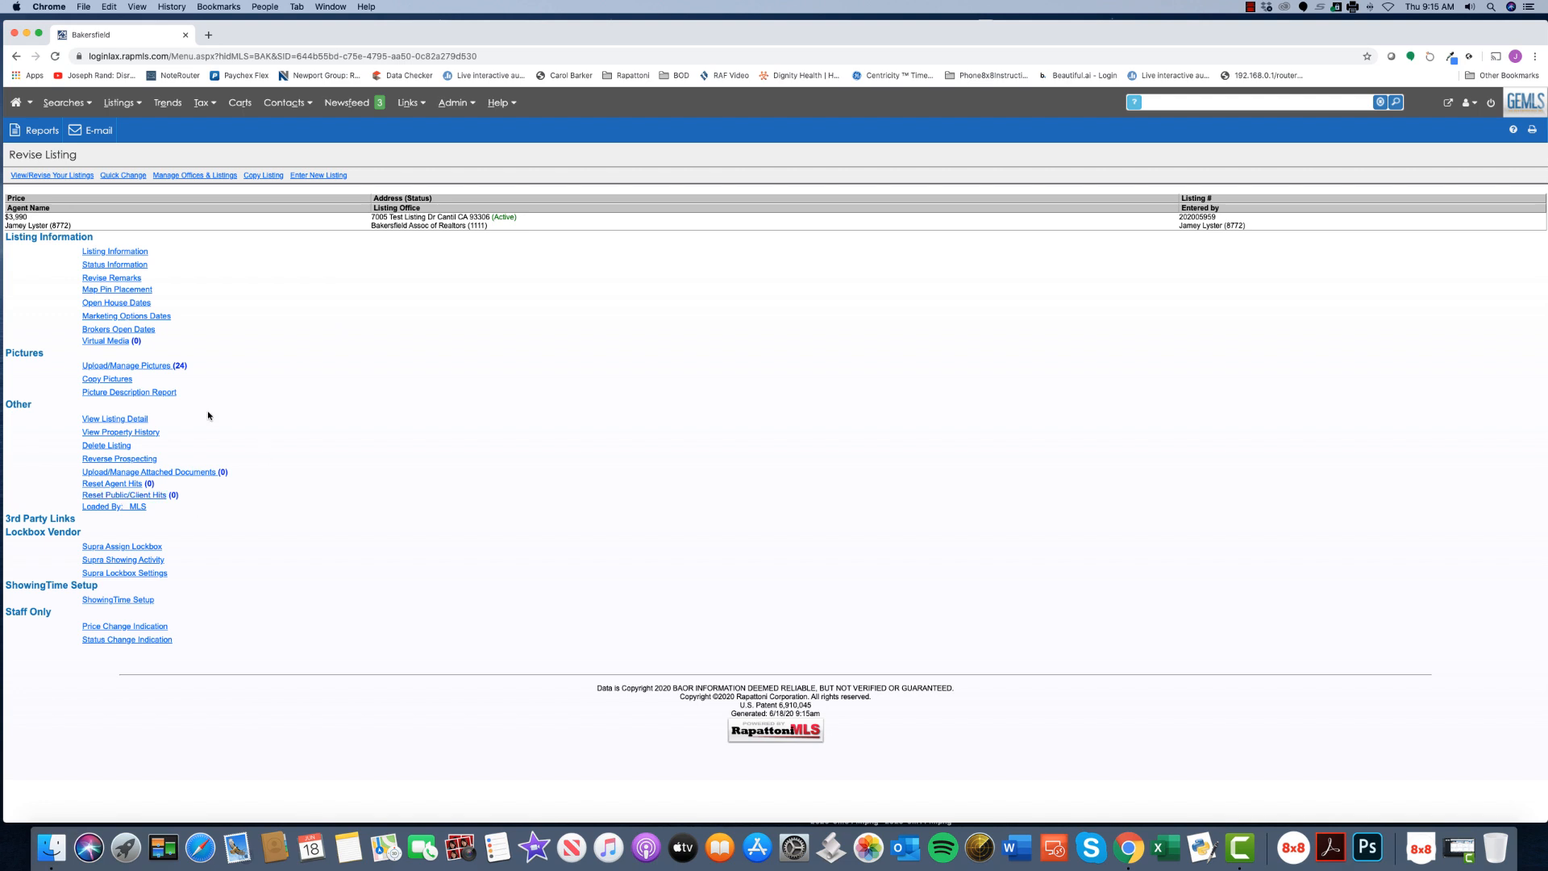
{"action": "left_click", "coordinate": [128, 253]}
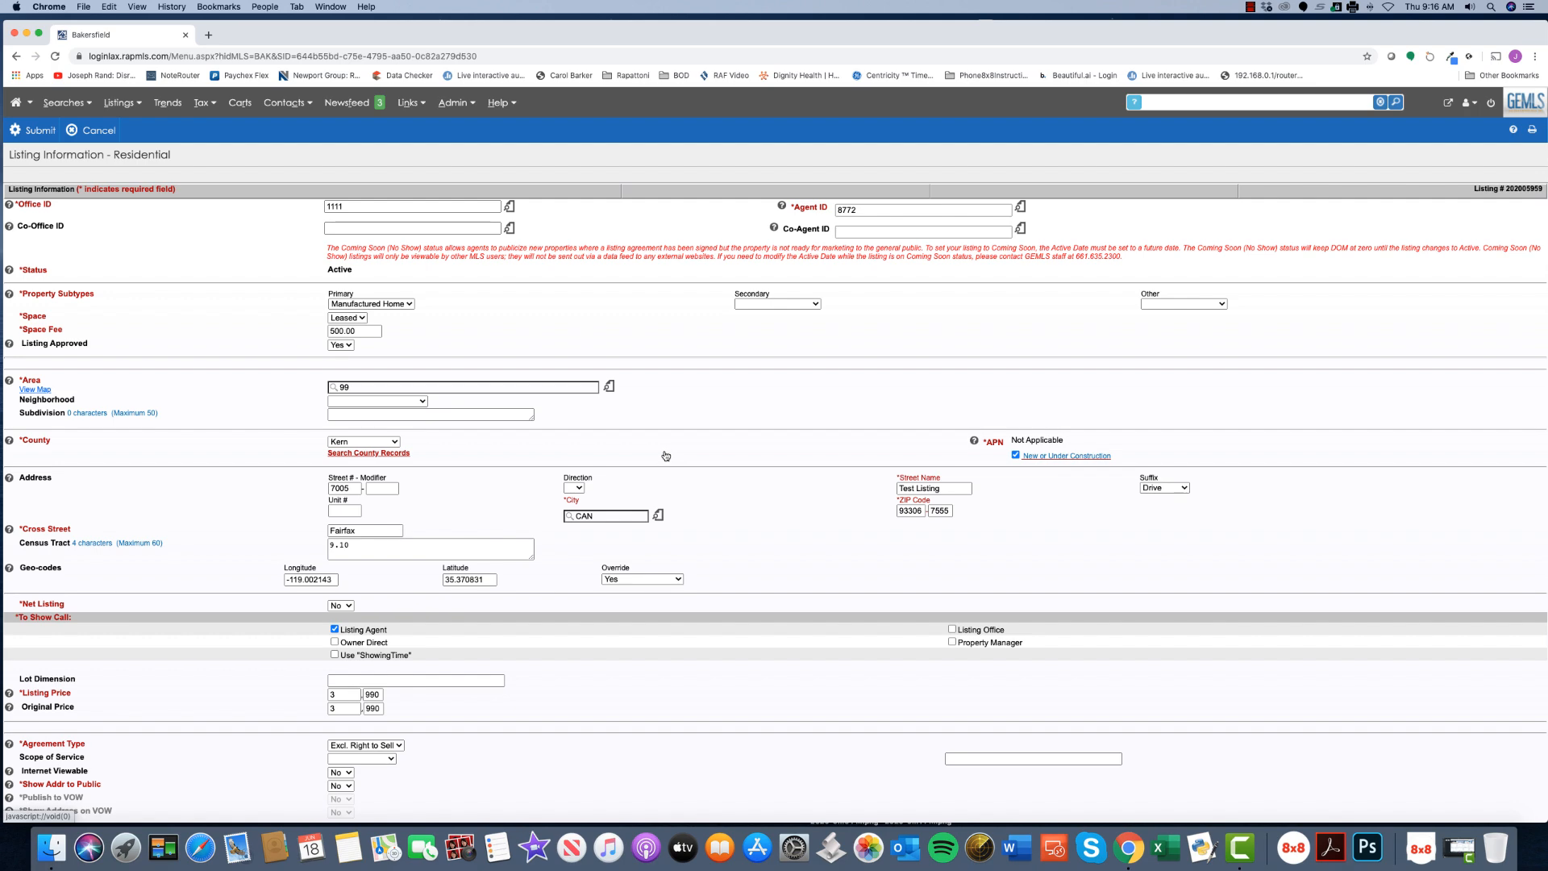
{"action": "scroll", "coordinate": [703, 456], "scroll_direction": "down", "scroll_amount": 5}
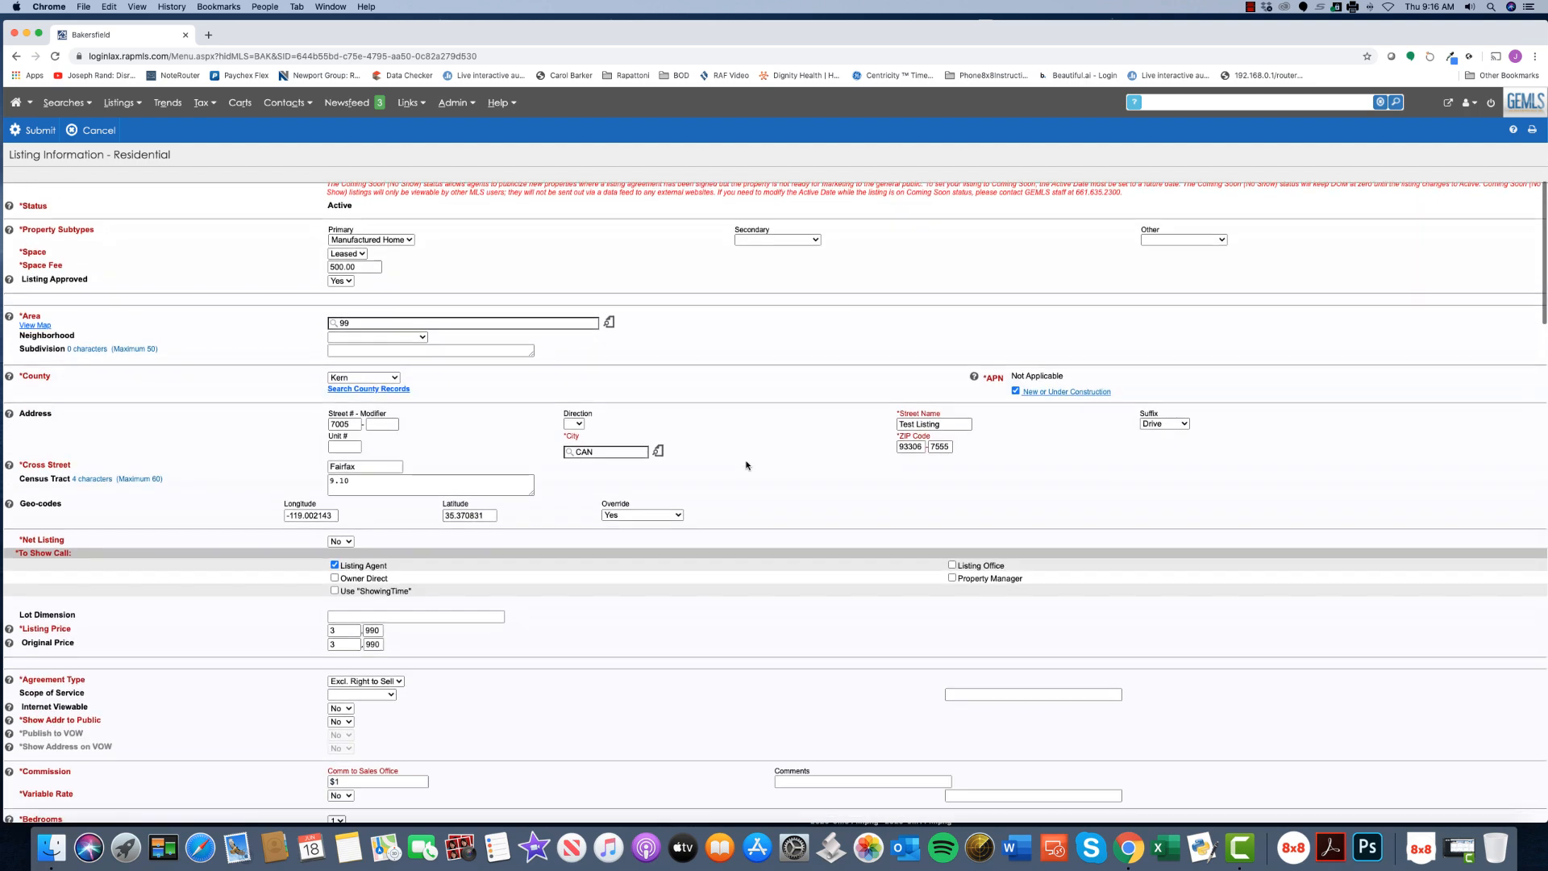
{"action": "scroll", "coordinate": [746, 465], "scroll_direction": "down", "scroll_amount": 10}
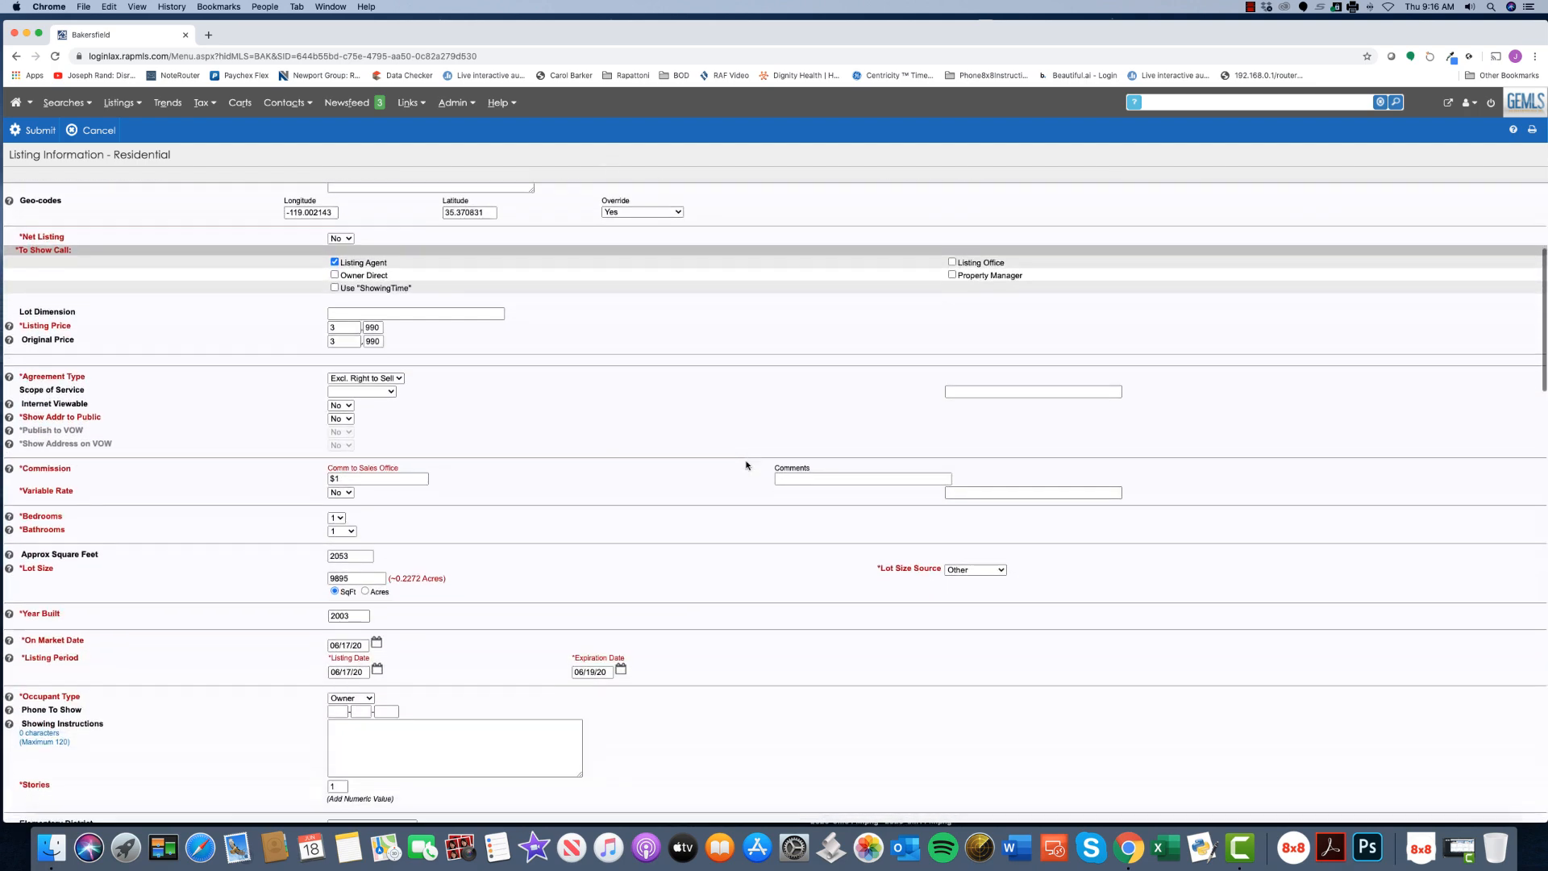
{"action": "scroll", "coordinate": [746, 466], "scroll_direction": "down", "scroll_amount": 7}
{"action": "scroll", "coordinate": [746, 466], "scroll_direction": "up", "scroll_amount": 8}
{"action": "scroll", "coordinate": [745, 465], "scroll_direction": "up", "scroll_amount": 11}
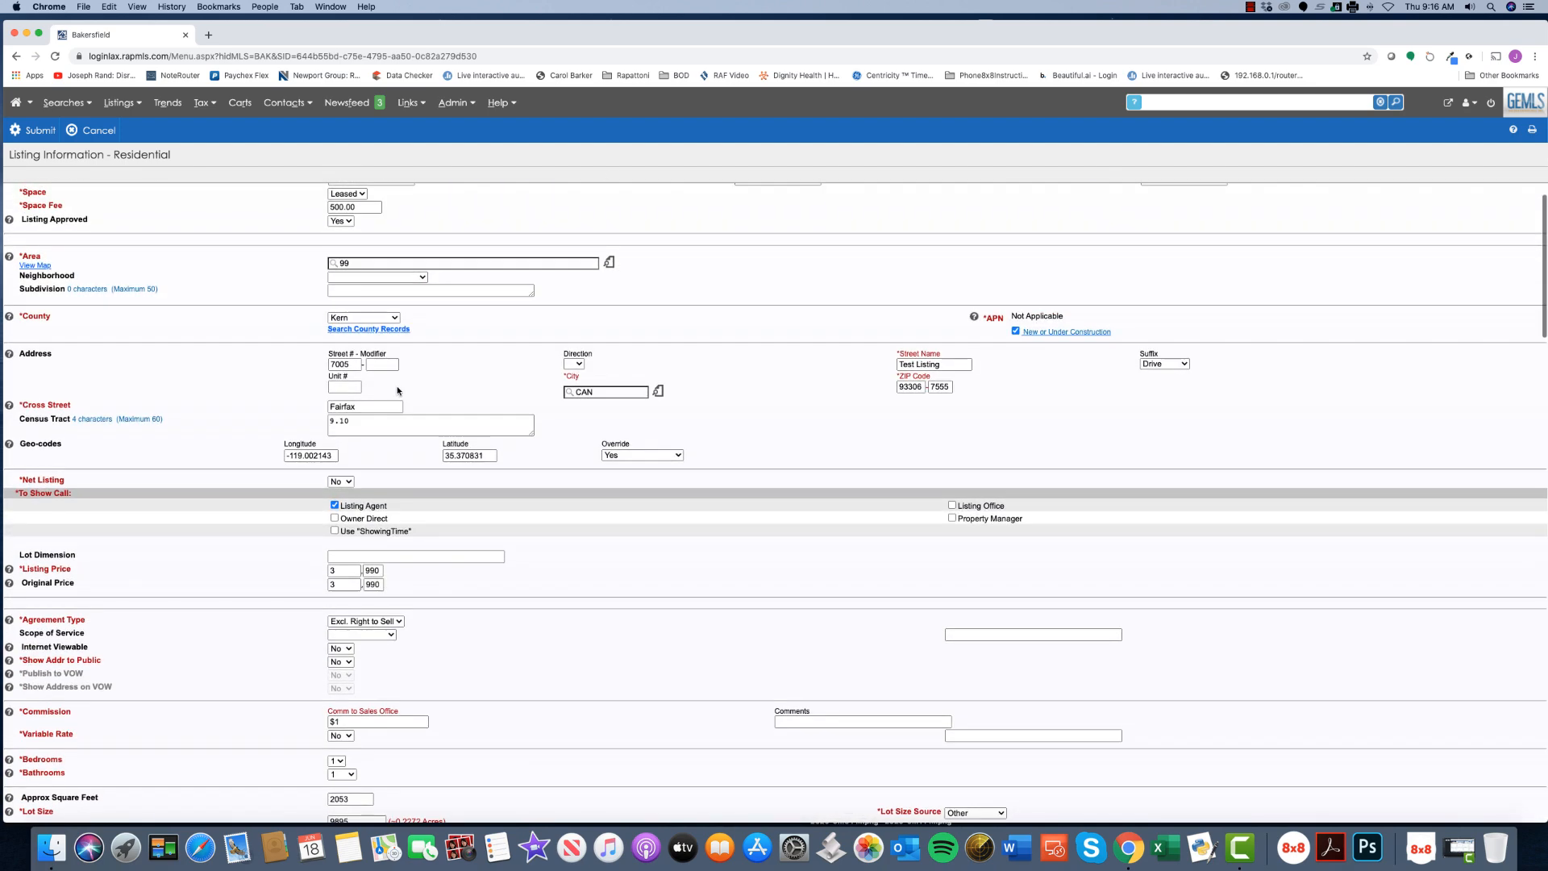
{"action": "left_click", "coordinate": [31, 140]}
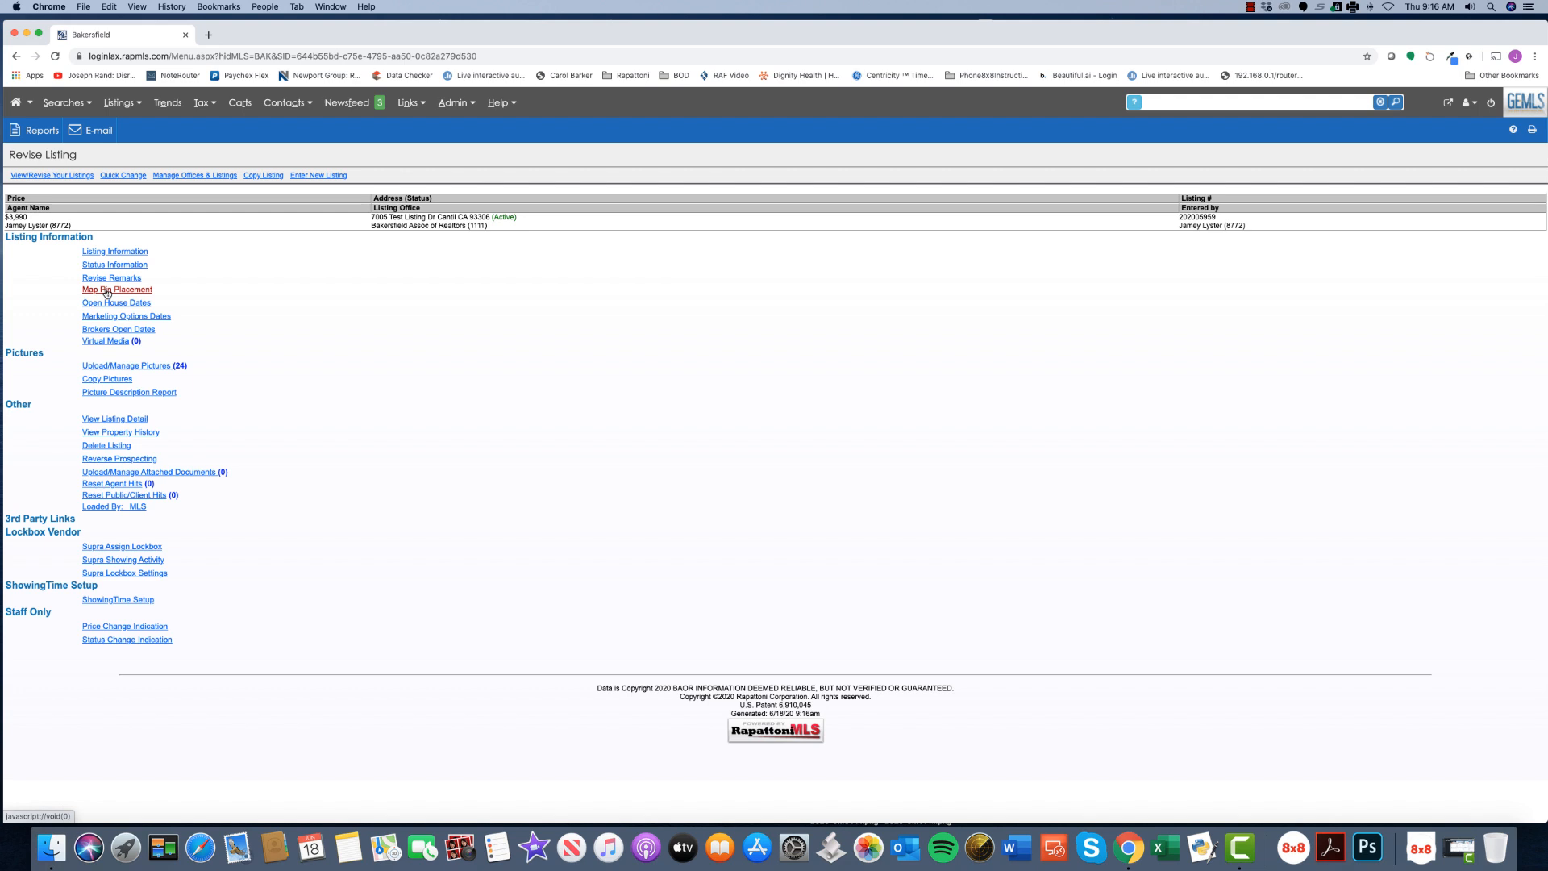
- In Satellite view, drag the listing's map pin onto the building near Chico St, then leave pin placement
{"action": "left_click", "coordinate": [107, 292]}
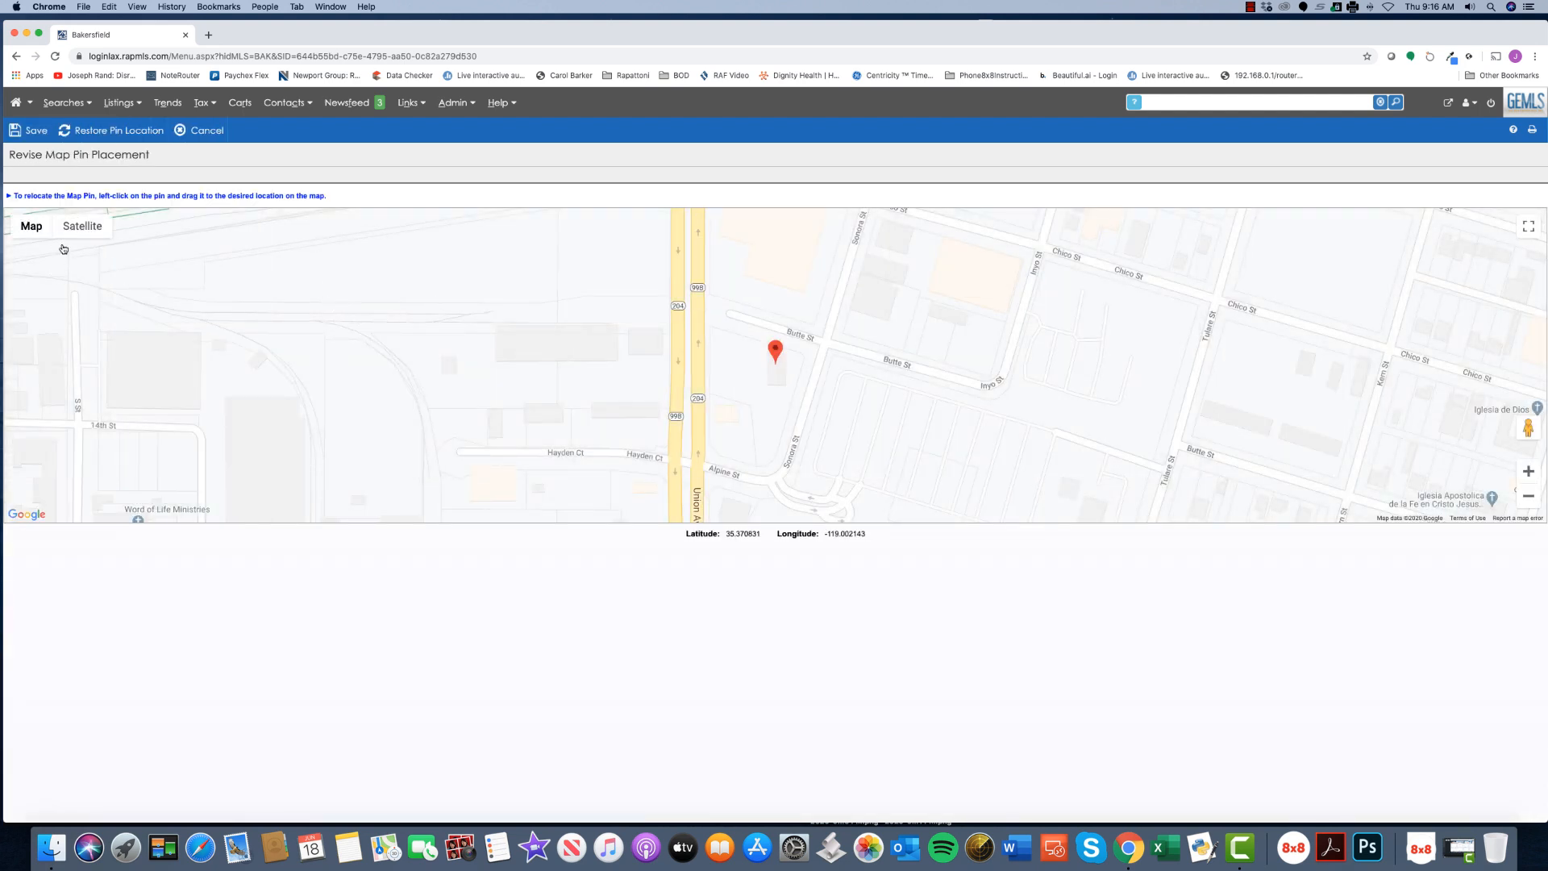
{"action": "left_click", "coordinate": [86, 229]}
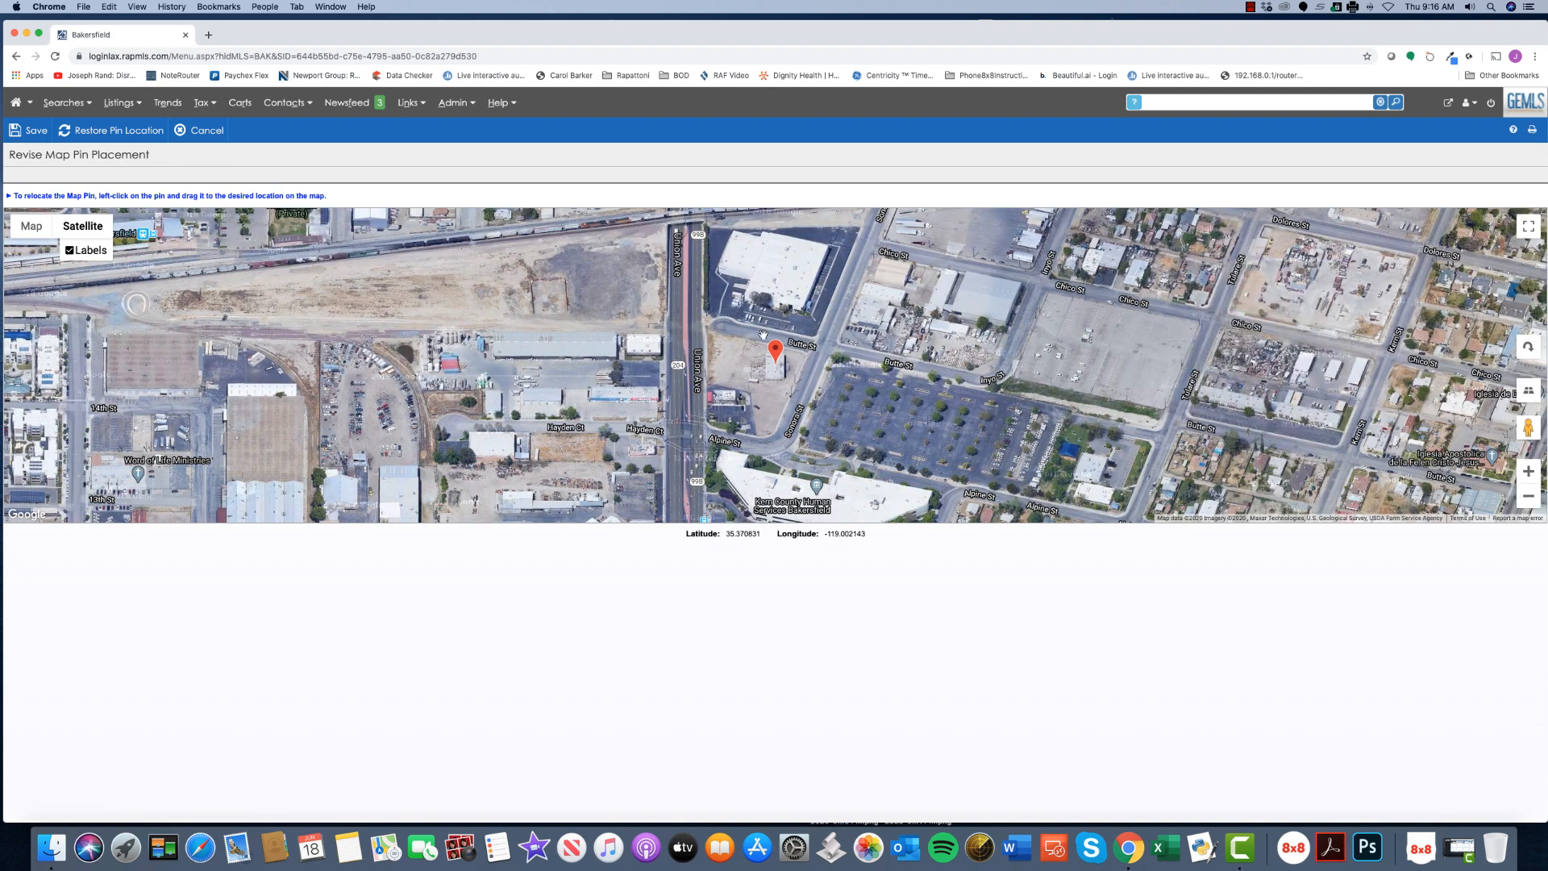
{"action": "left_click_drag", "start_coordinate": [775, 346], "coordinate": [966, 274]}
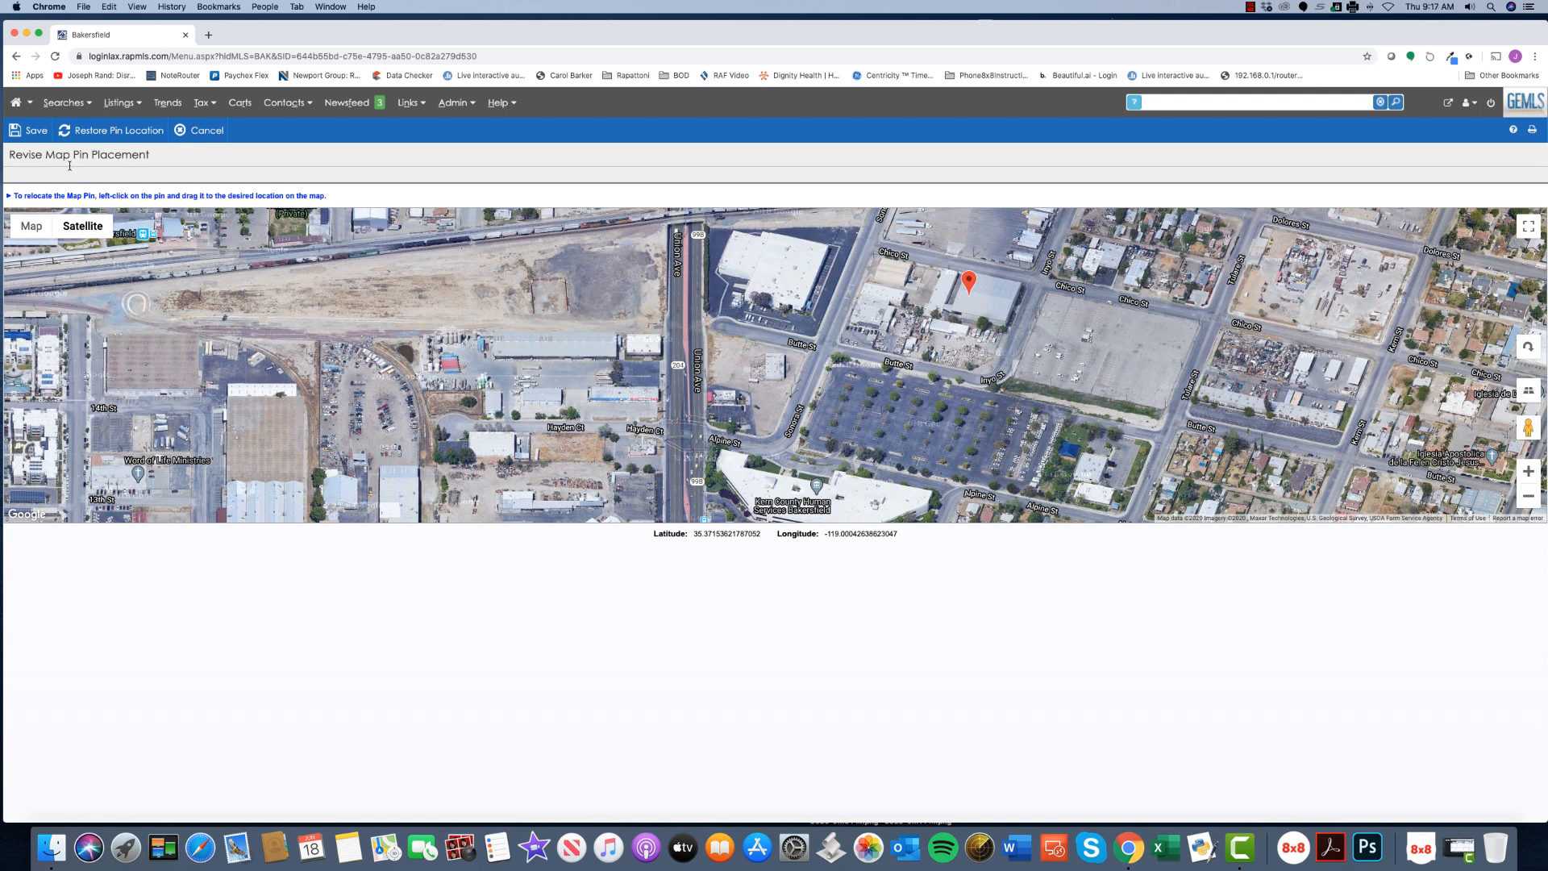
{"action": "left_click", "coordinate": [26, 133]}
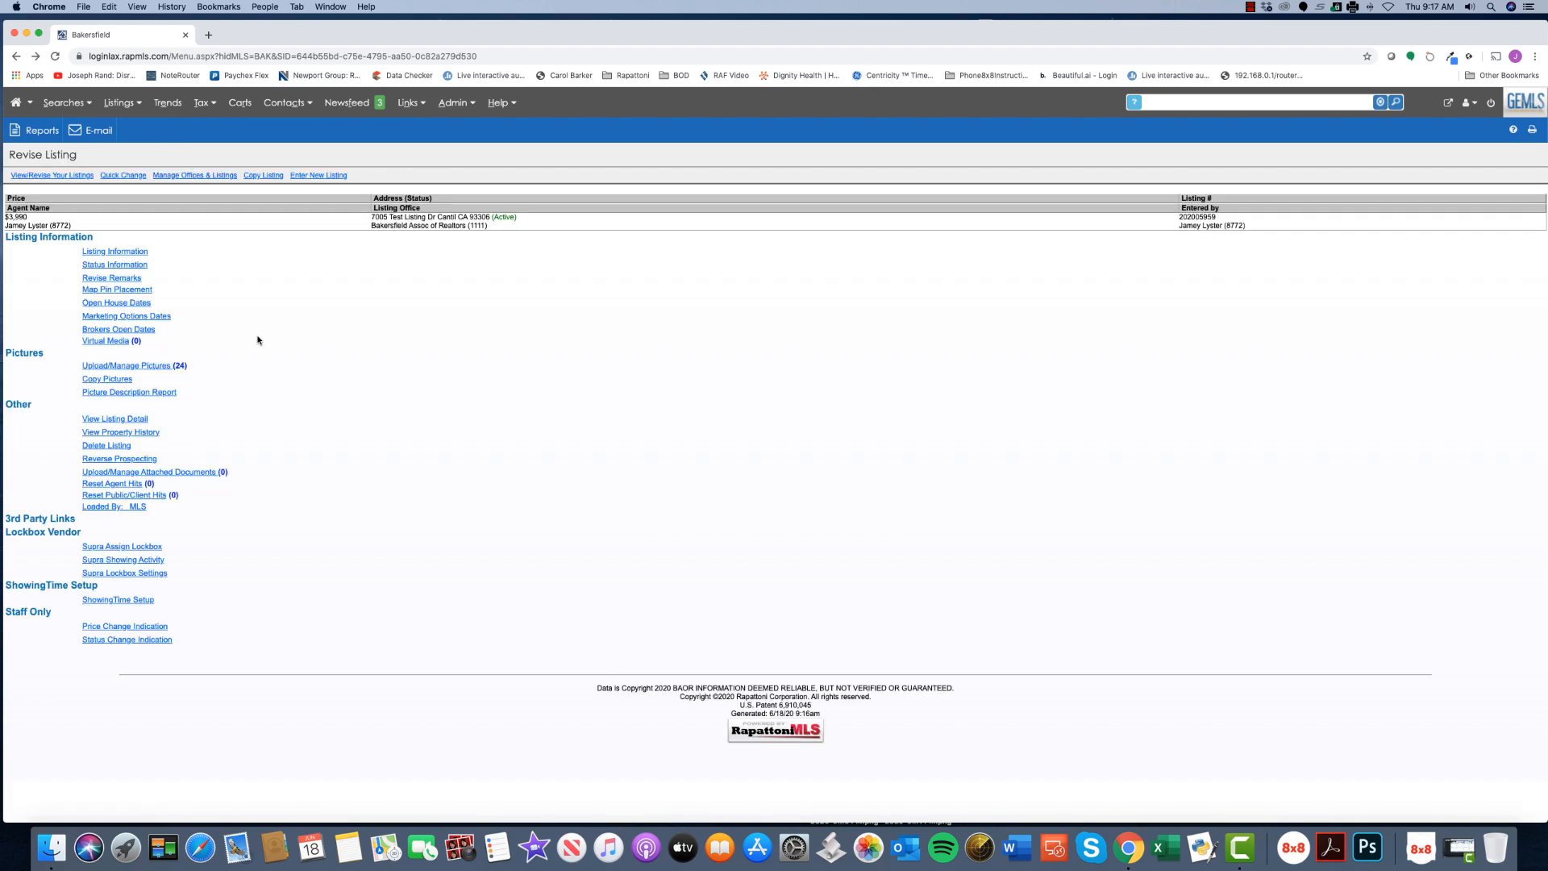
{"action": "left_click", "coordinate": [124, 304]}
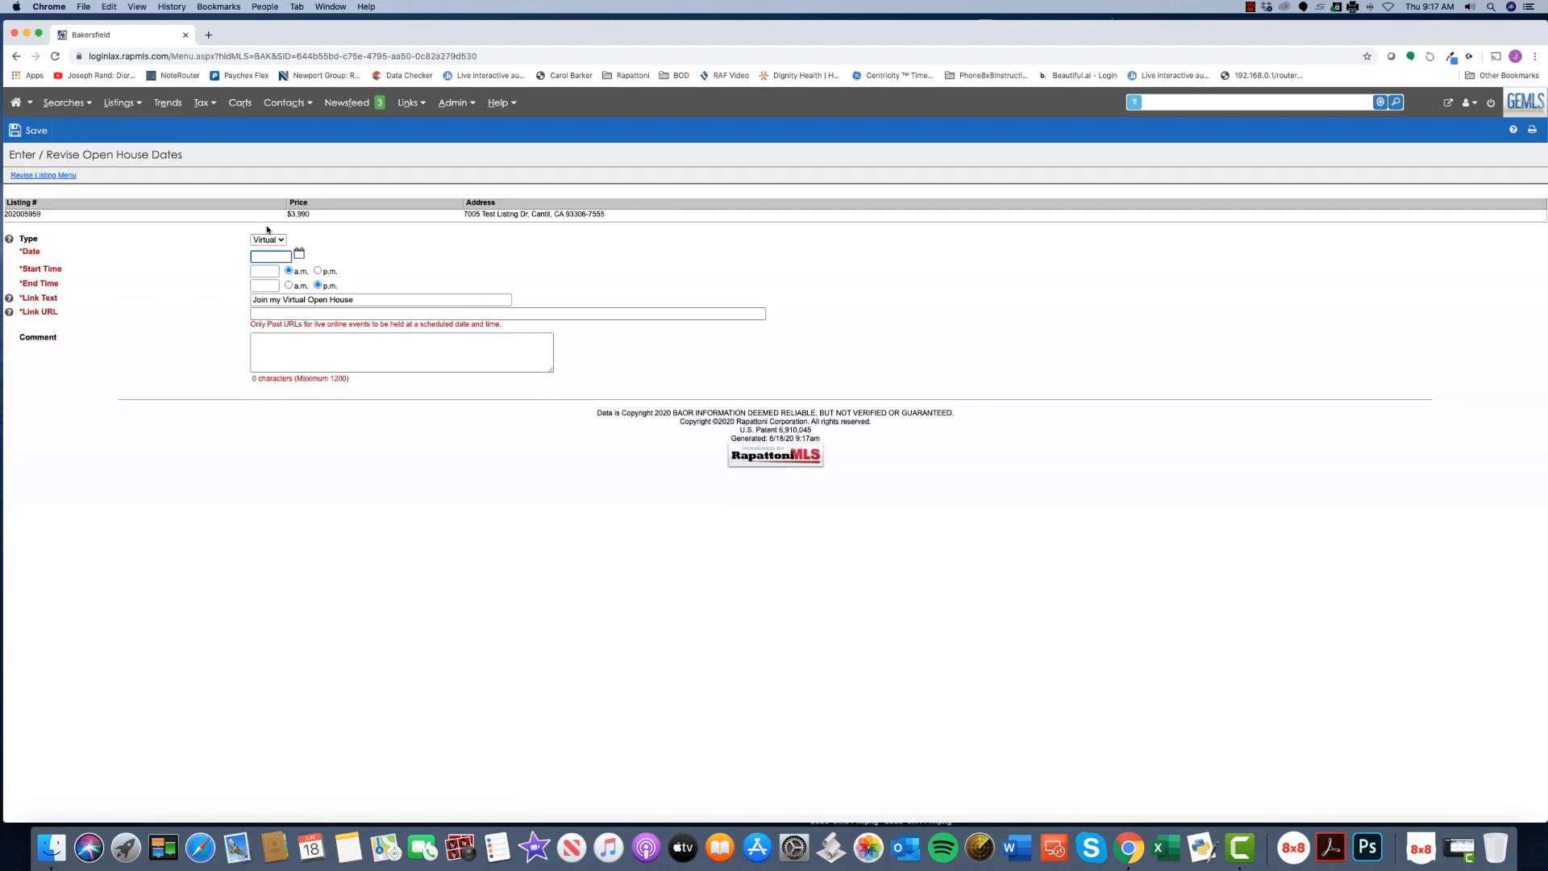
{"action": "left_click", "coordinate": [282, 240]}
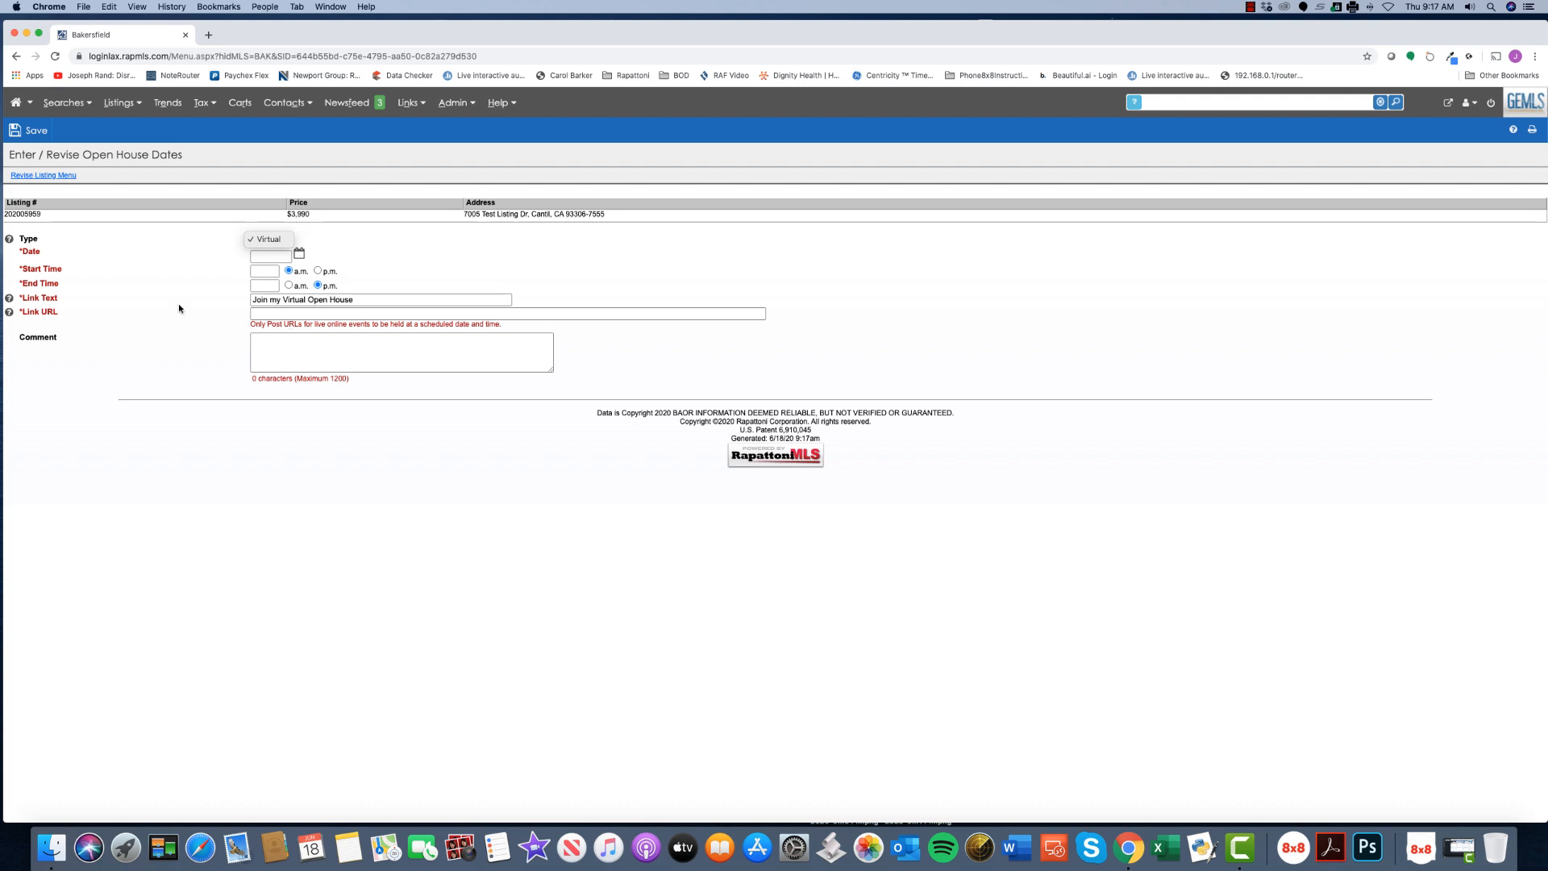
{"action": "left_click", "coordinate": [44, 175]}
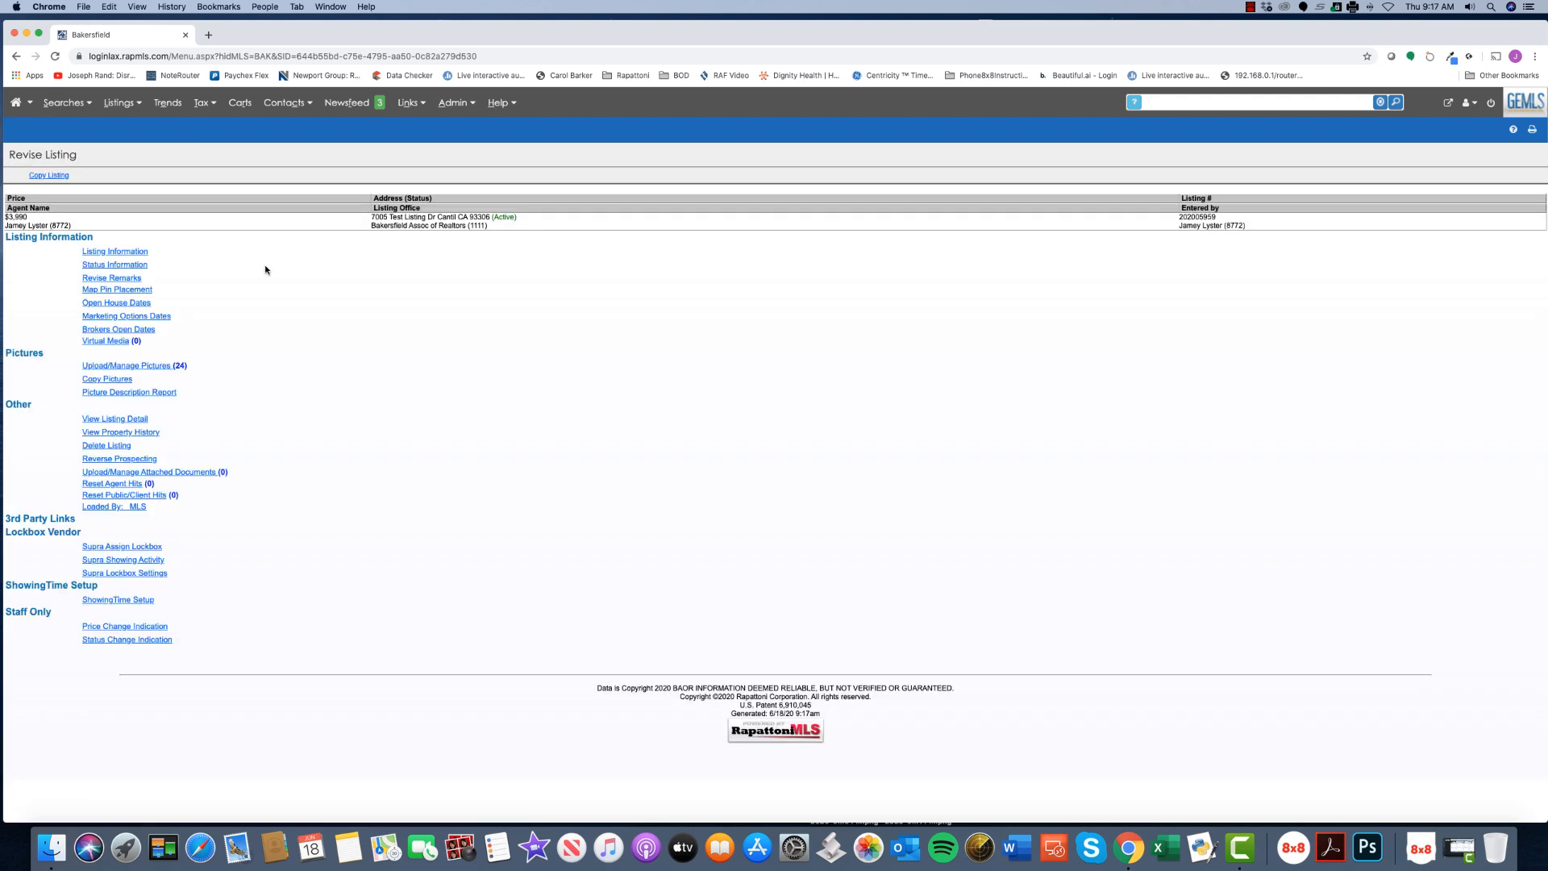
{"action": "left_click", "coordinate": [137, 330]}
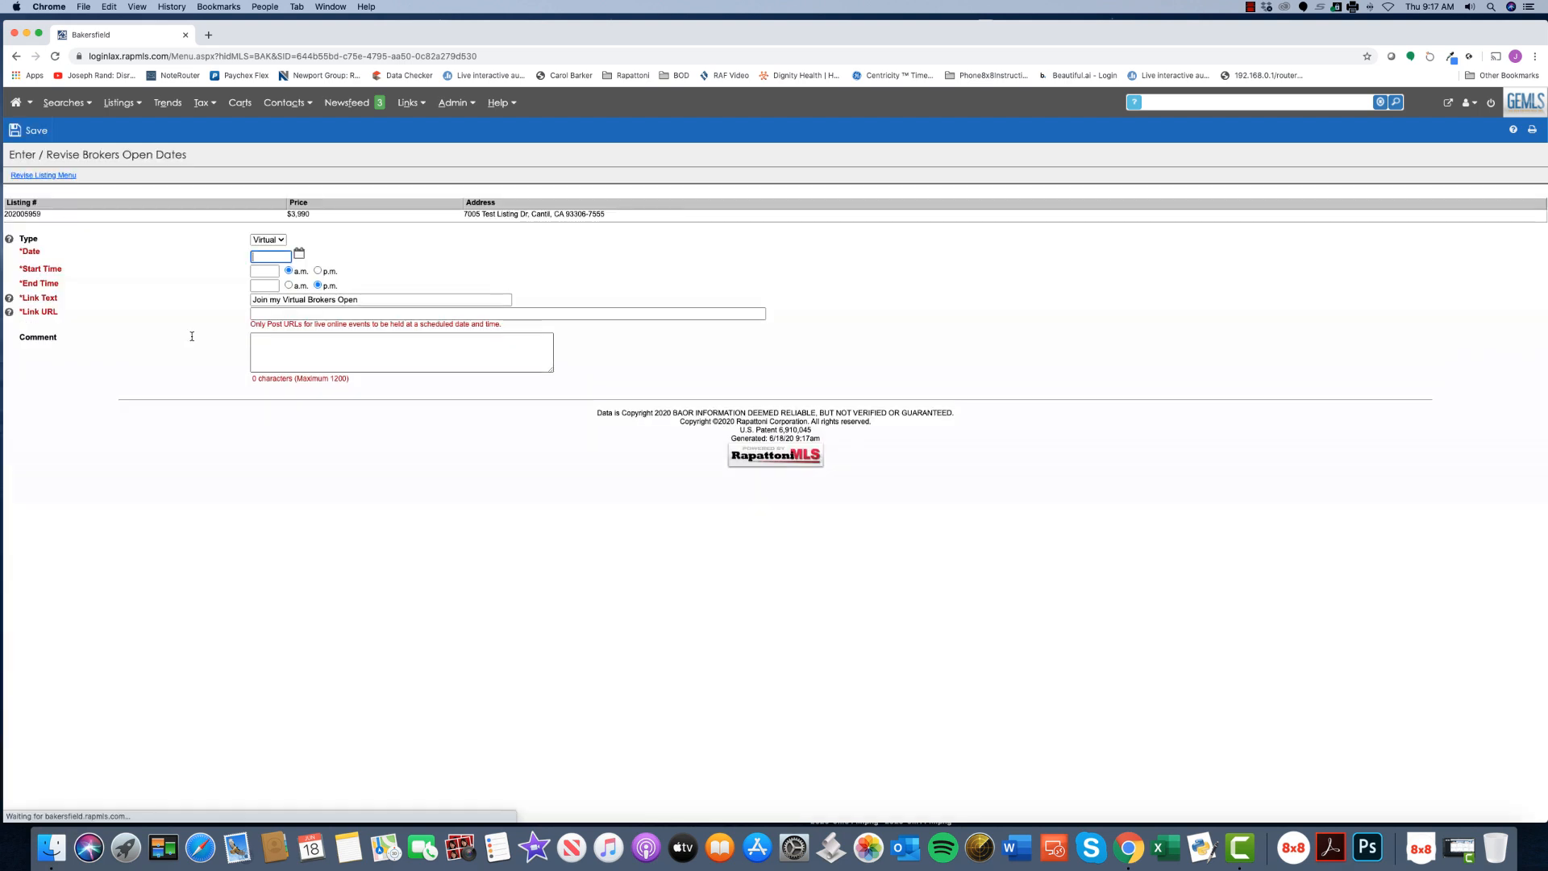
{"action": "left_click", "coordinate": [281, 241]}
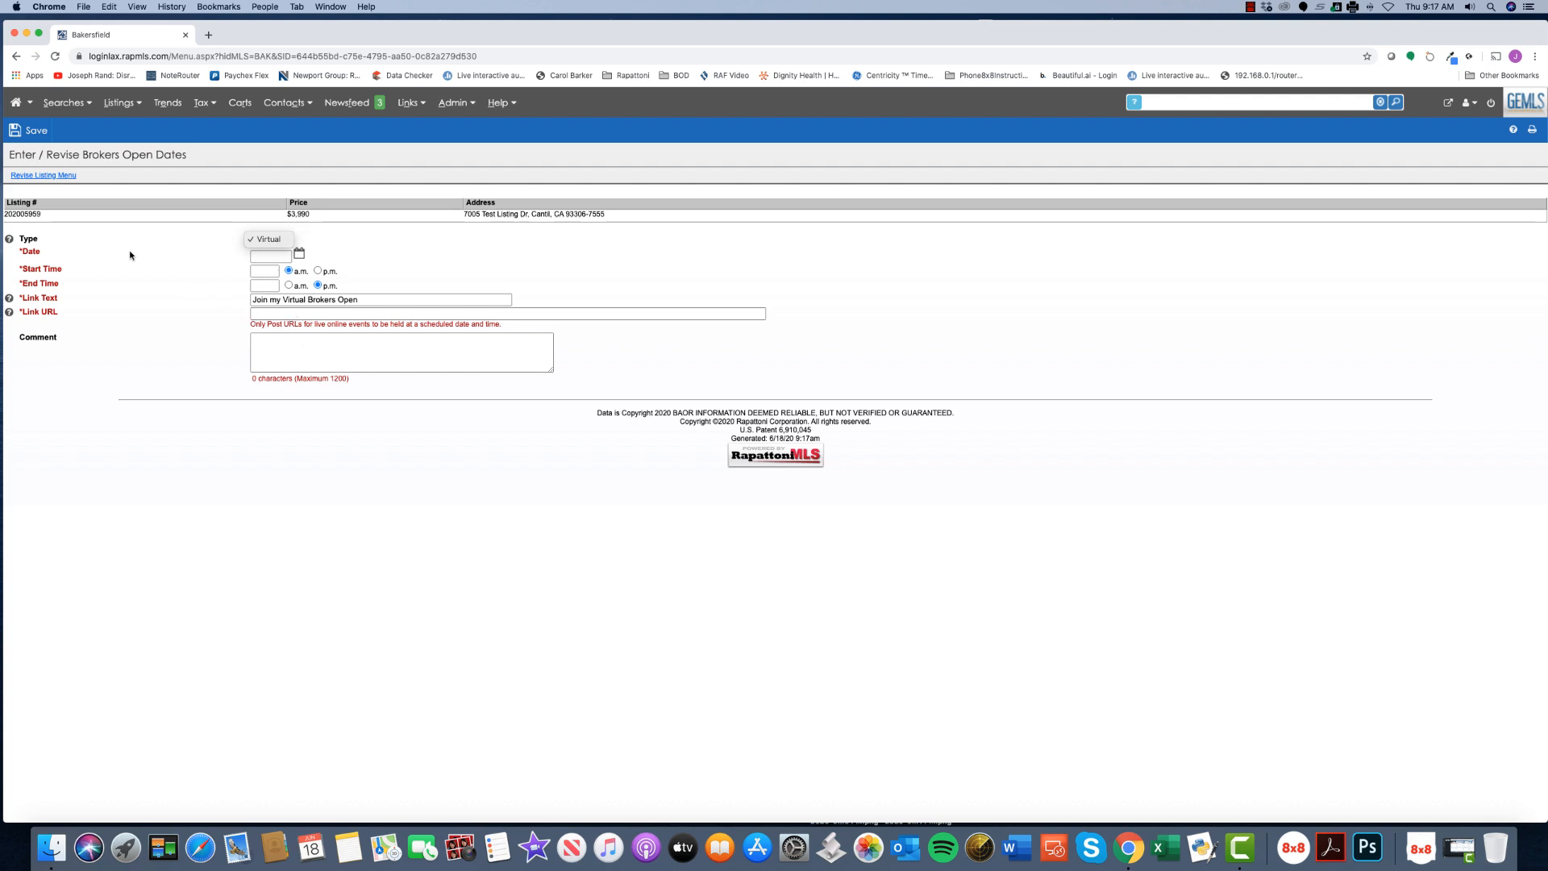
{"action": "left_click", "coordinate": [33, 177]}
{"action": "left_click", "coordinate": [33, 176]}
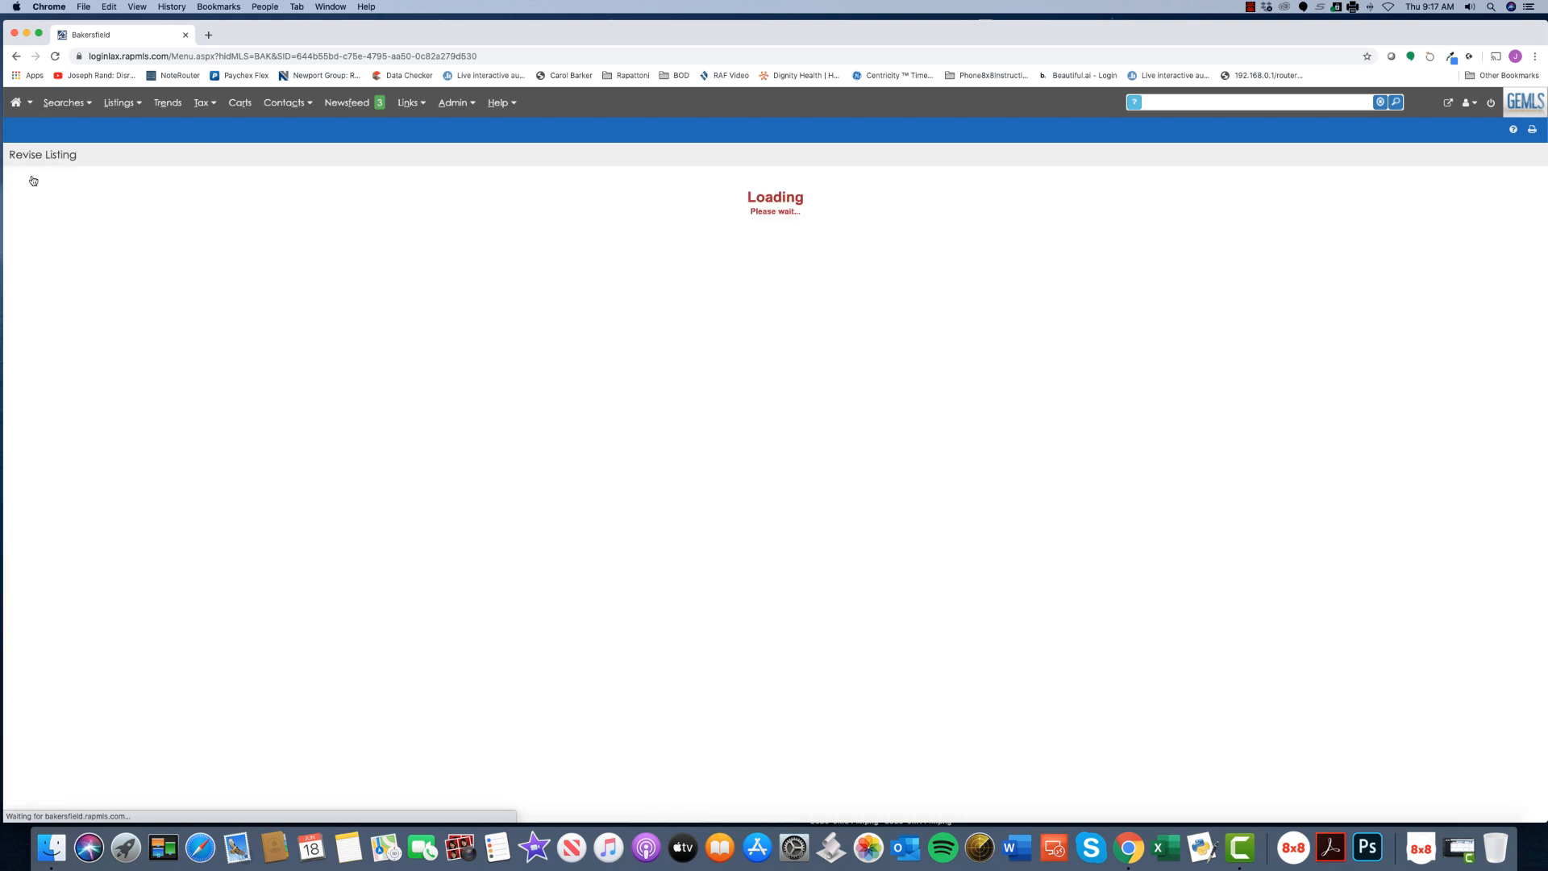
{"action": "left_click", "coordinate": [68, 103]}
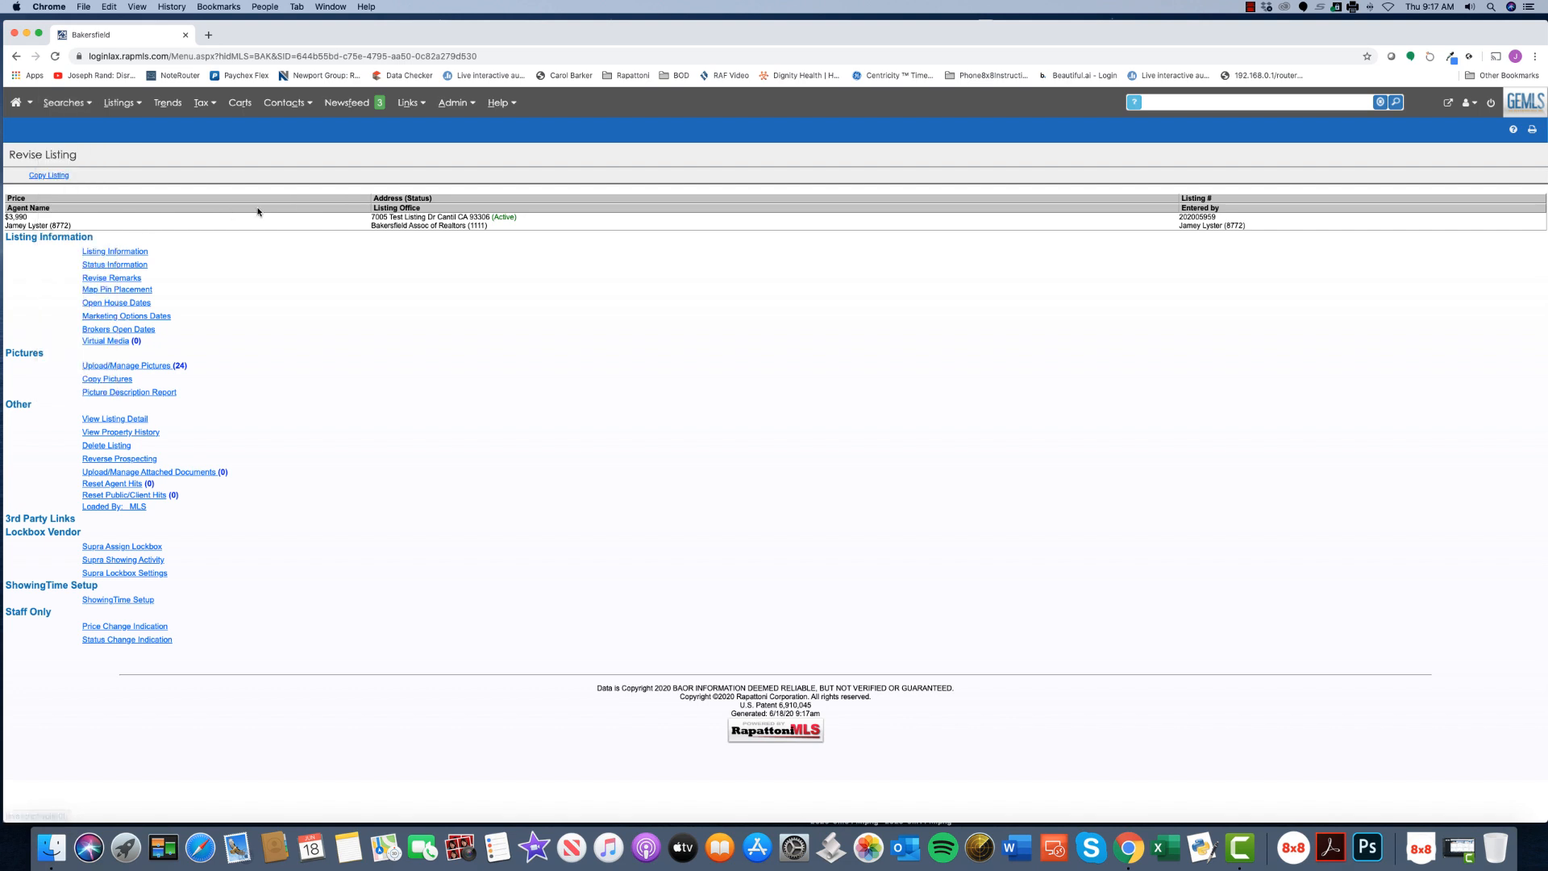
{"action": "left_click", "coordinate": [159, 317]}
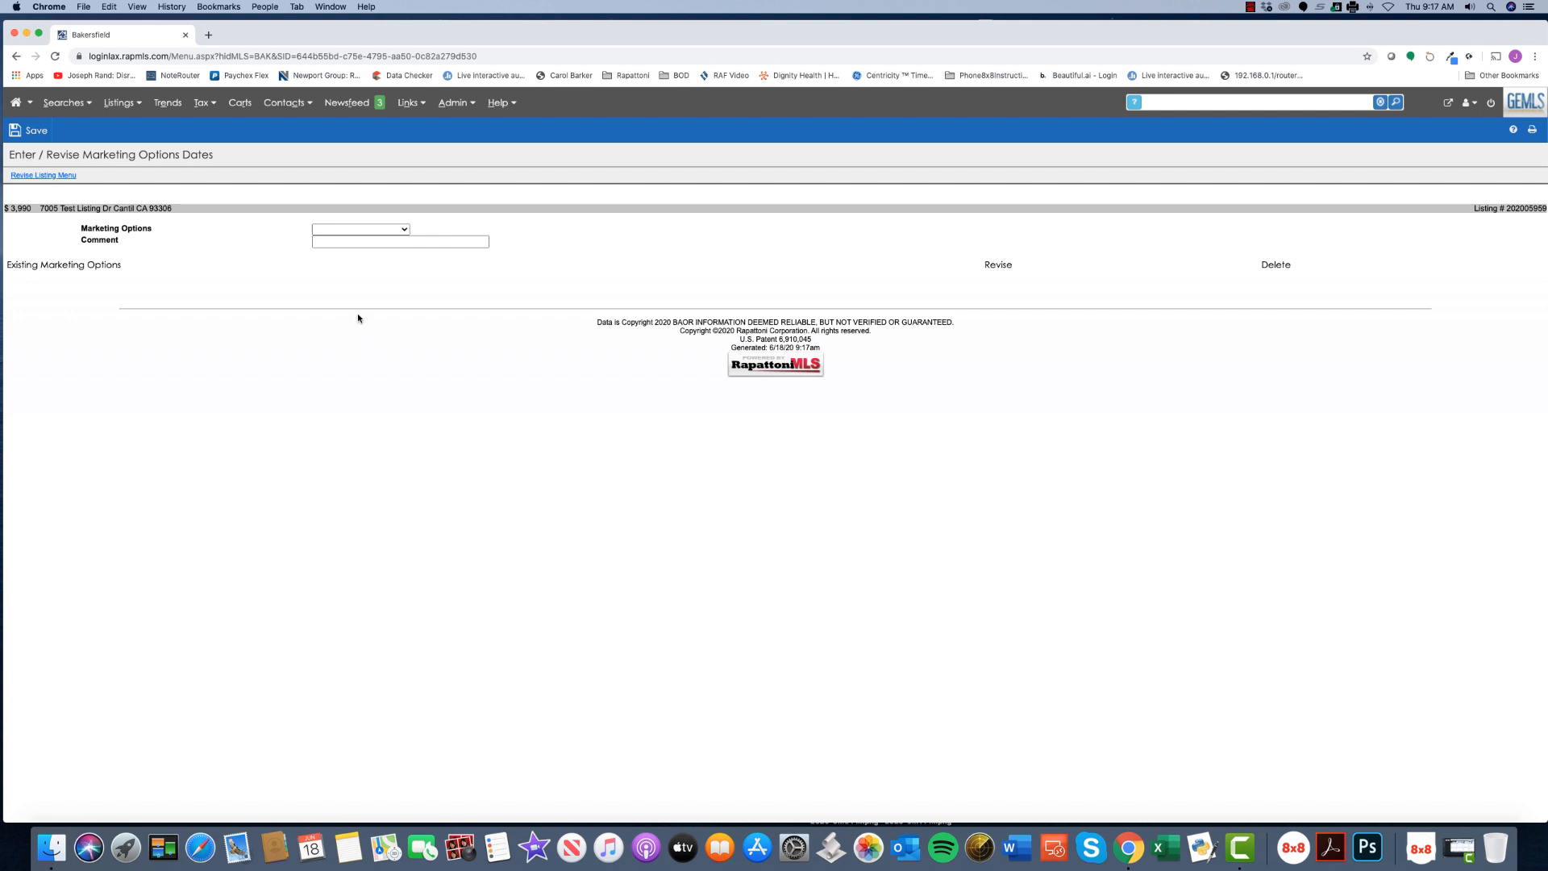
{"action": "left_click", "coordinate": [405, 230]}
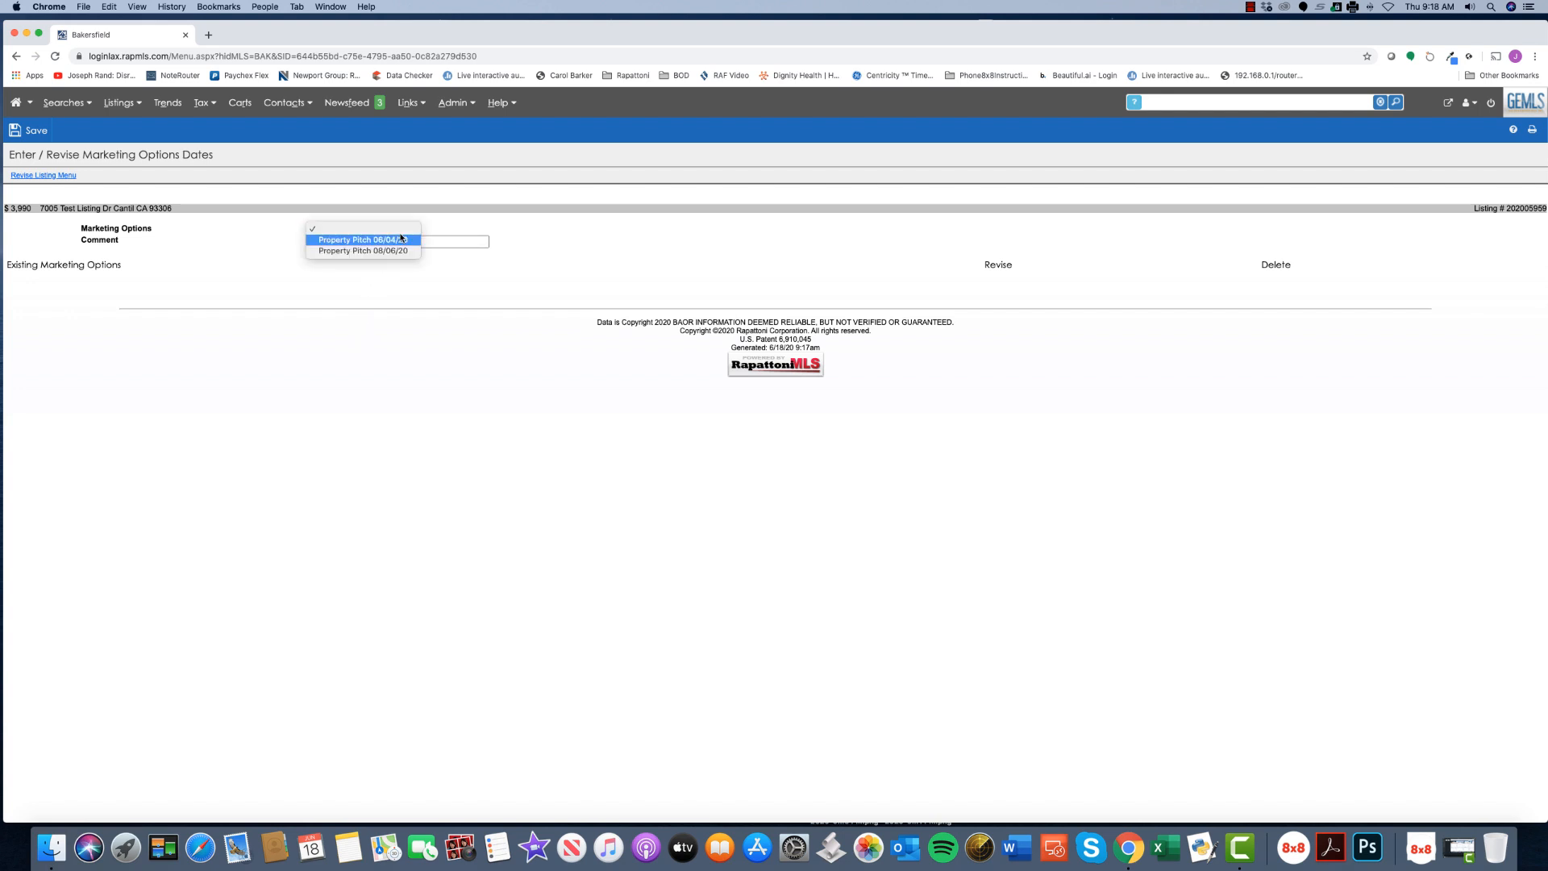
{"action": "left_click", "coordinate": [395, 251]}
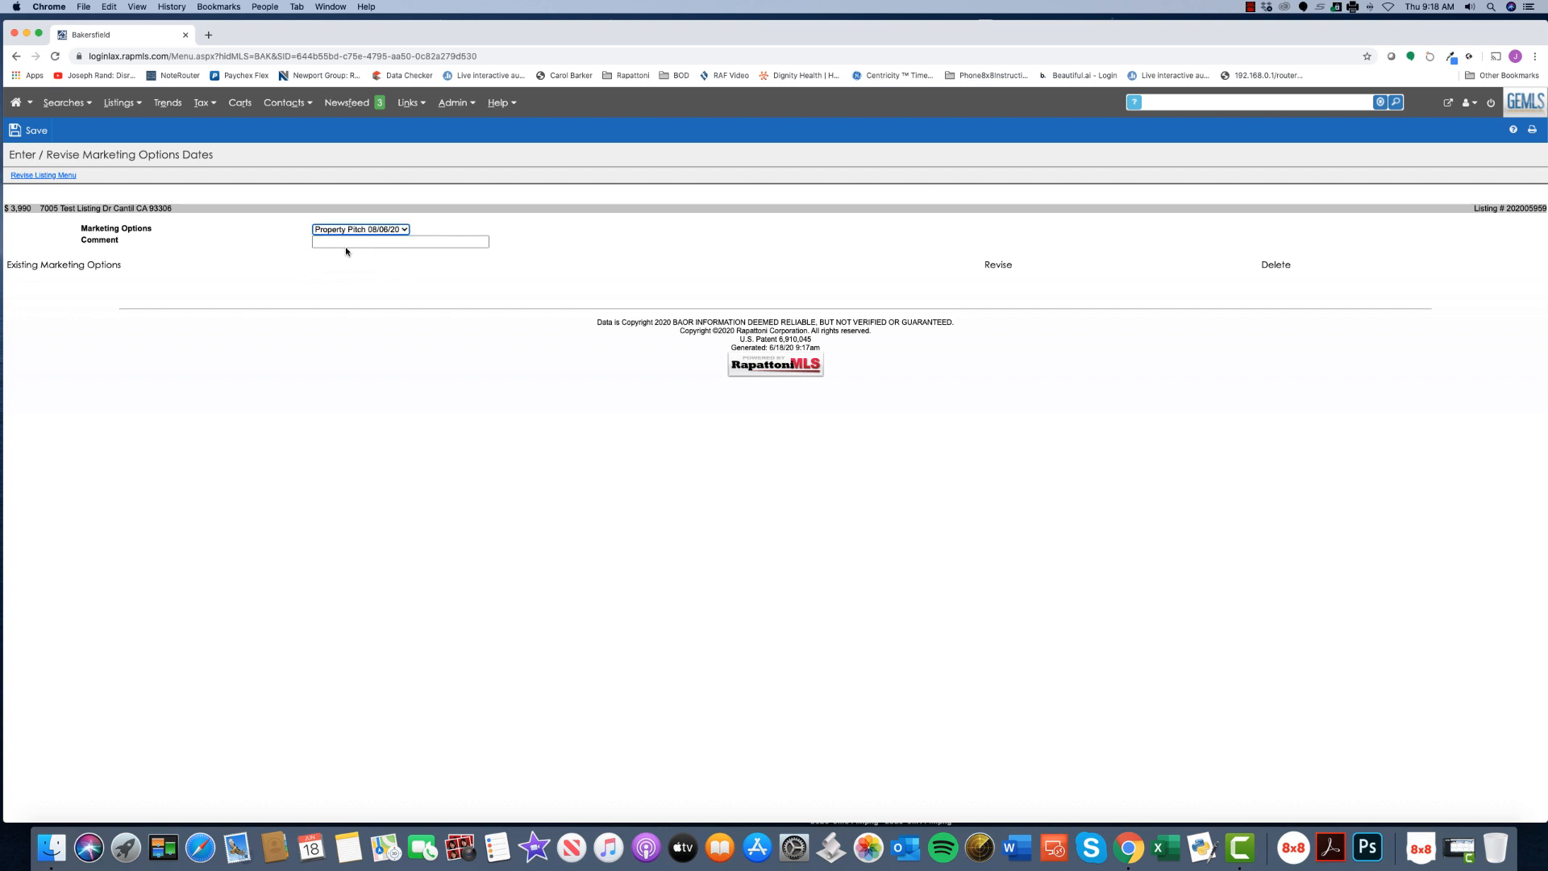
{"action": "left_click", "coordinate": [55, 176]}
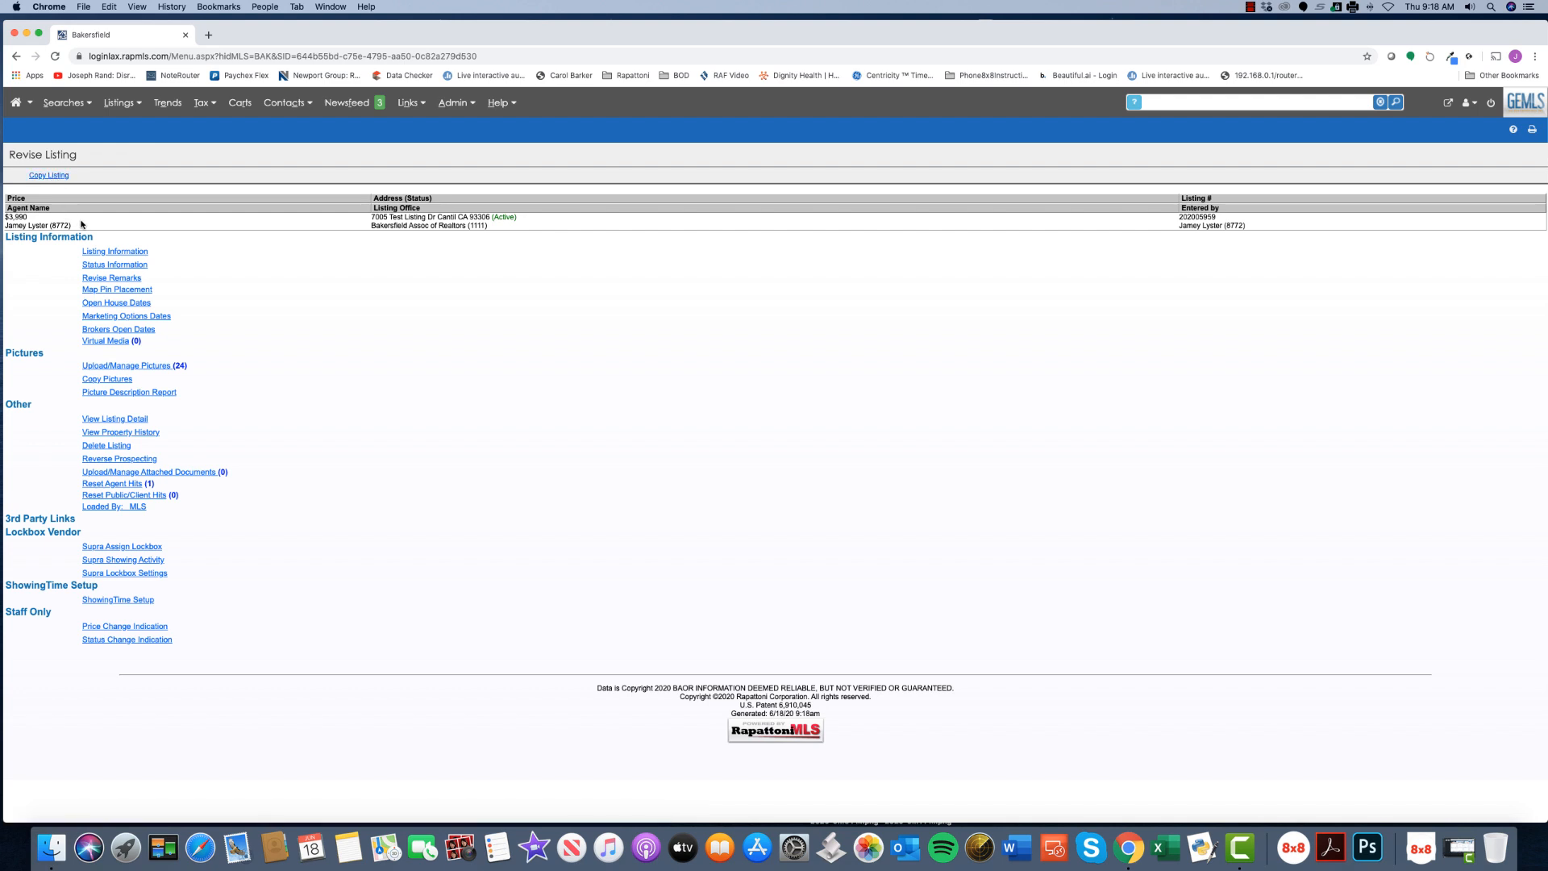
{"action": "left_click", "coordinate": [102, 342]}
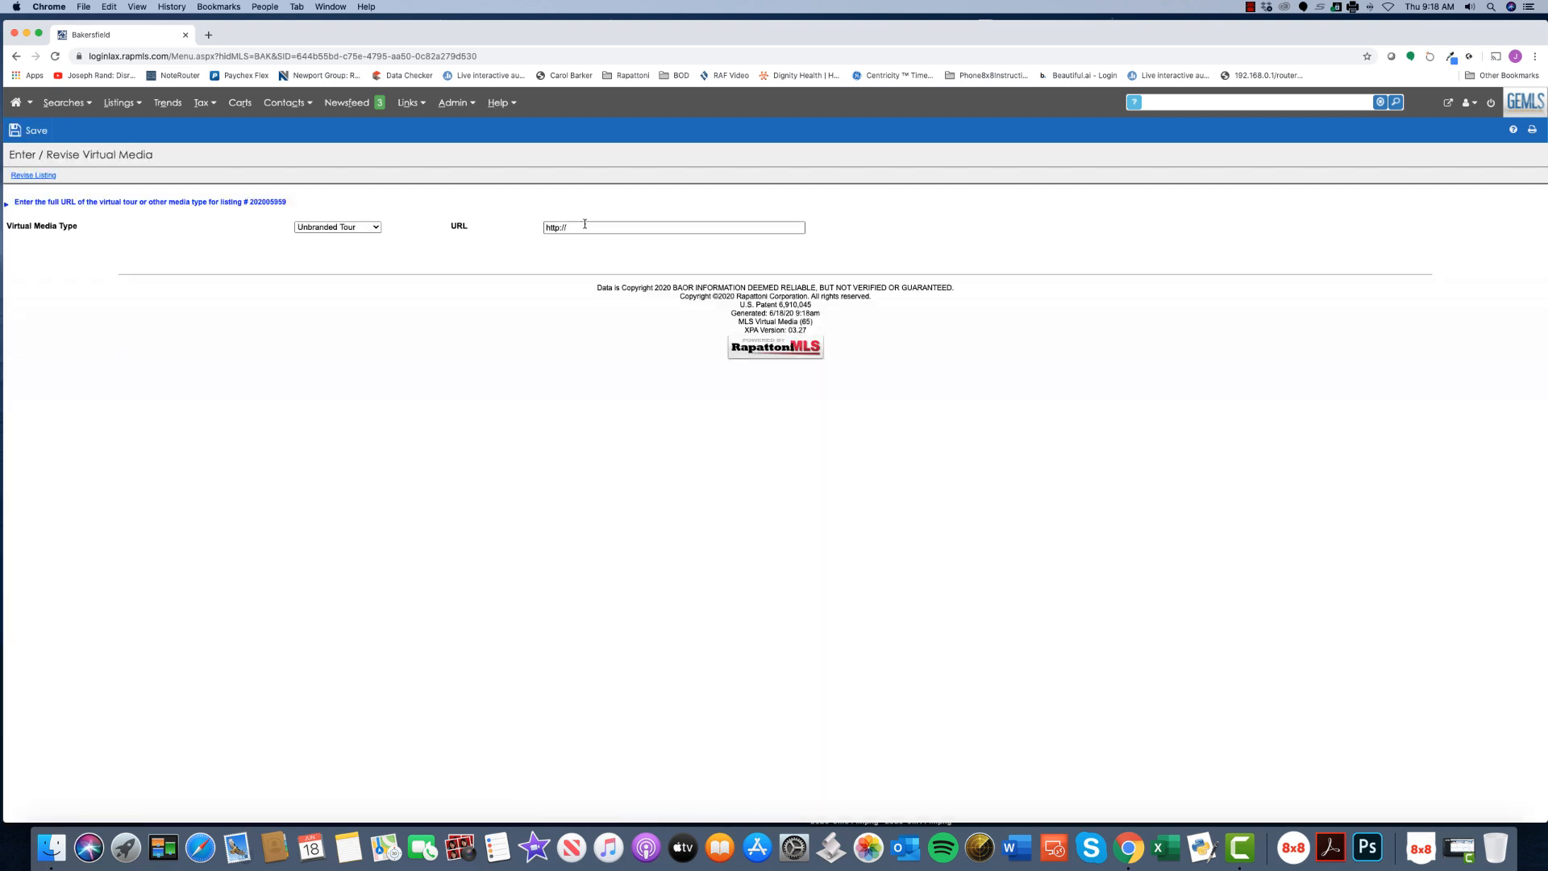
{"action": "left_click", "coordinate": [377, 230]}
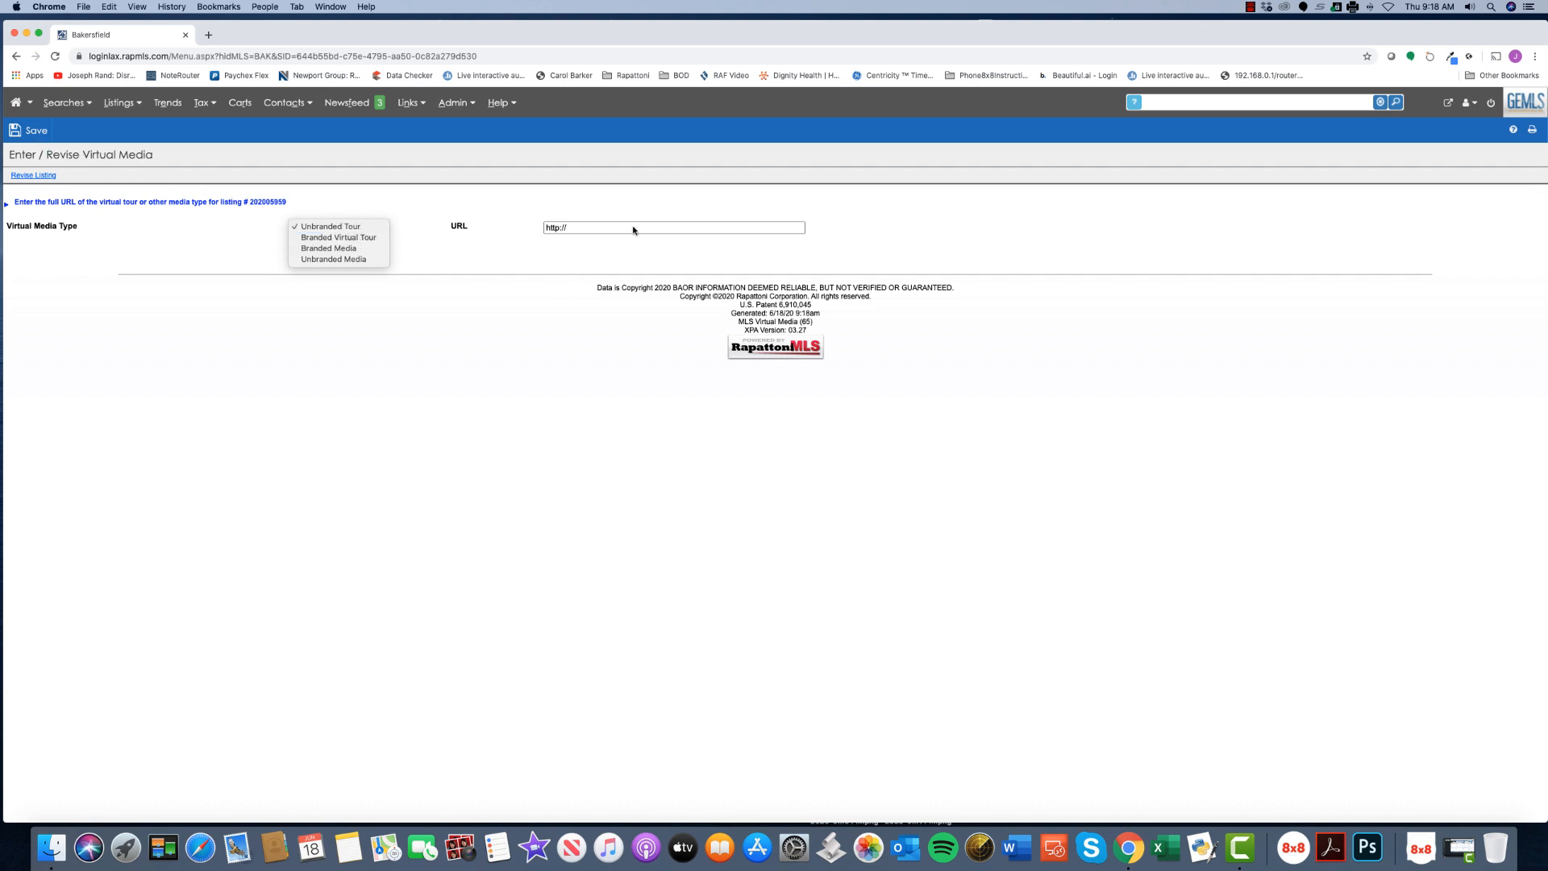
{"action": "left_click", "coordinate": [44, 176]}
{"action": "left_click", "coordinate": [44, 175]}
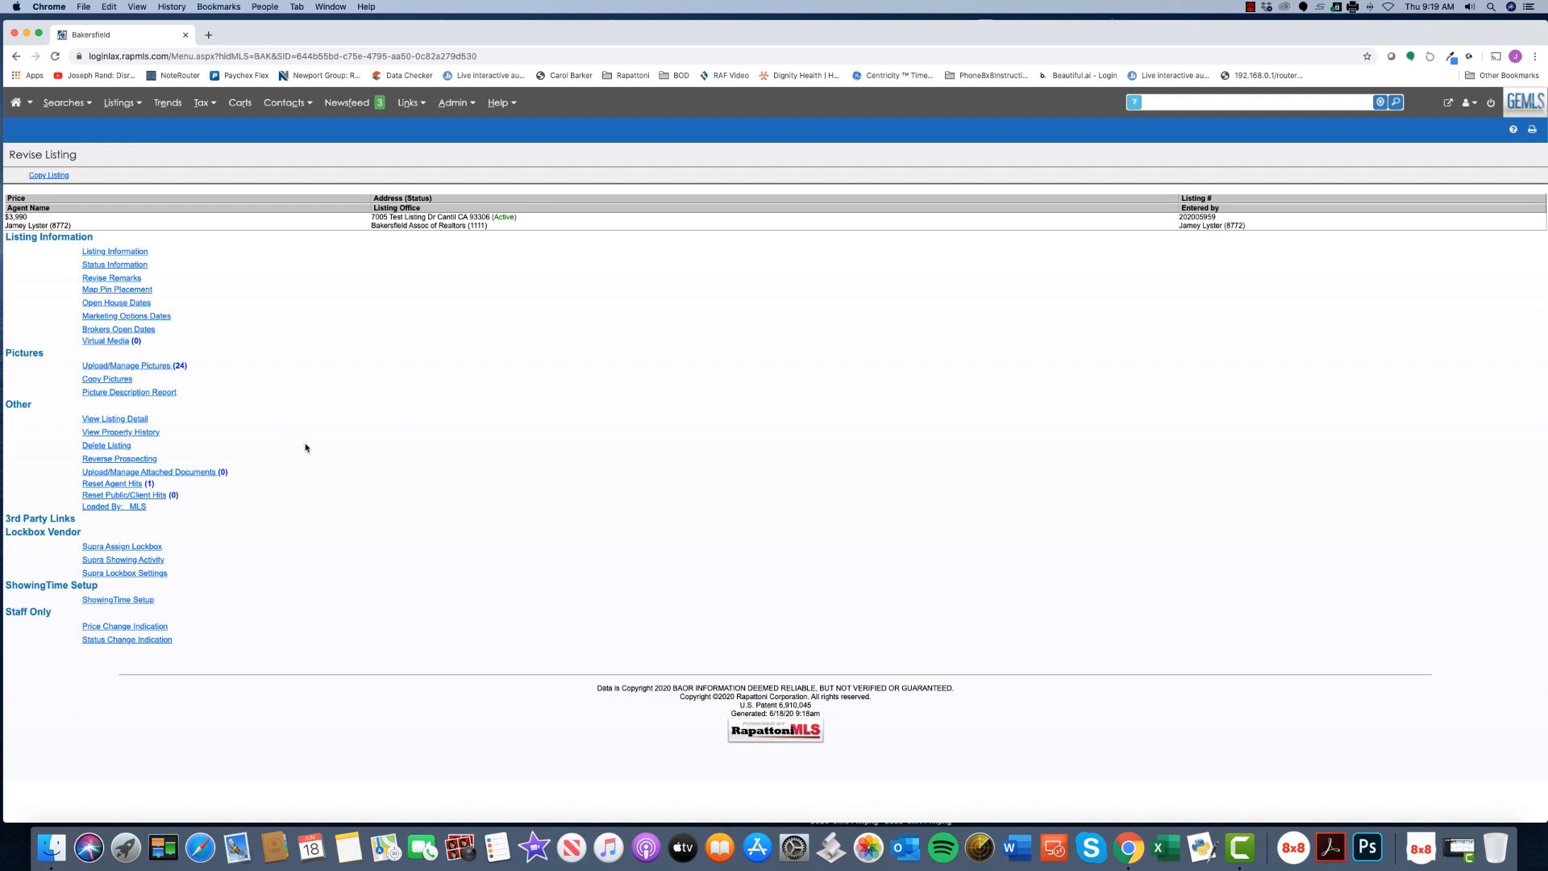
- Start an external document attachment of type Other, cancel it, and return to Revise Listing
{"action": "left_click", "coordinate": [129, 476]}
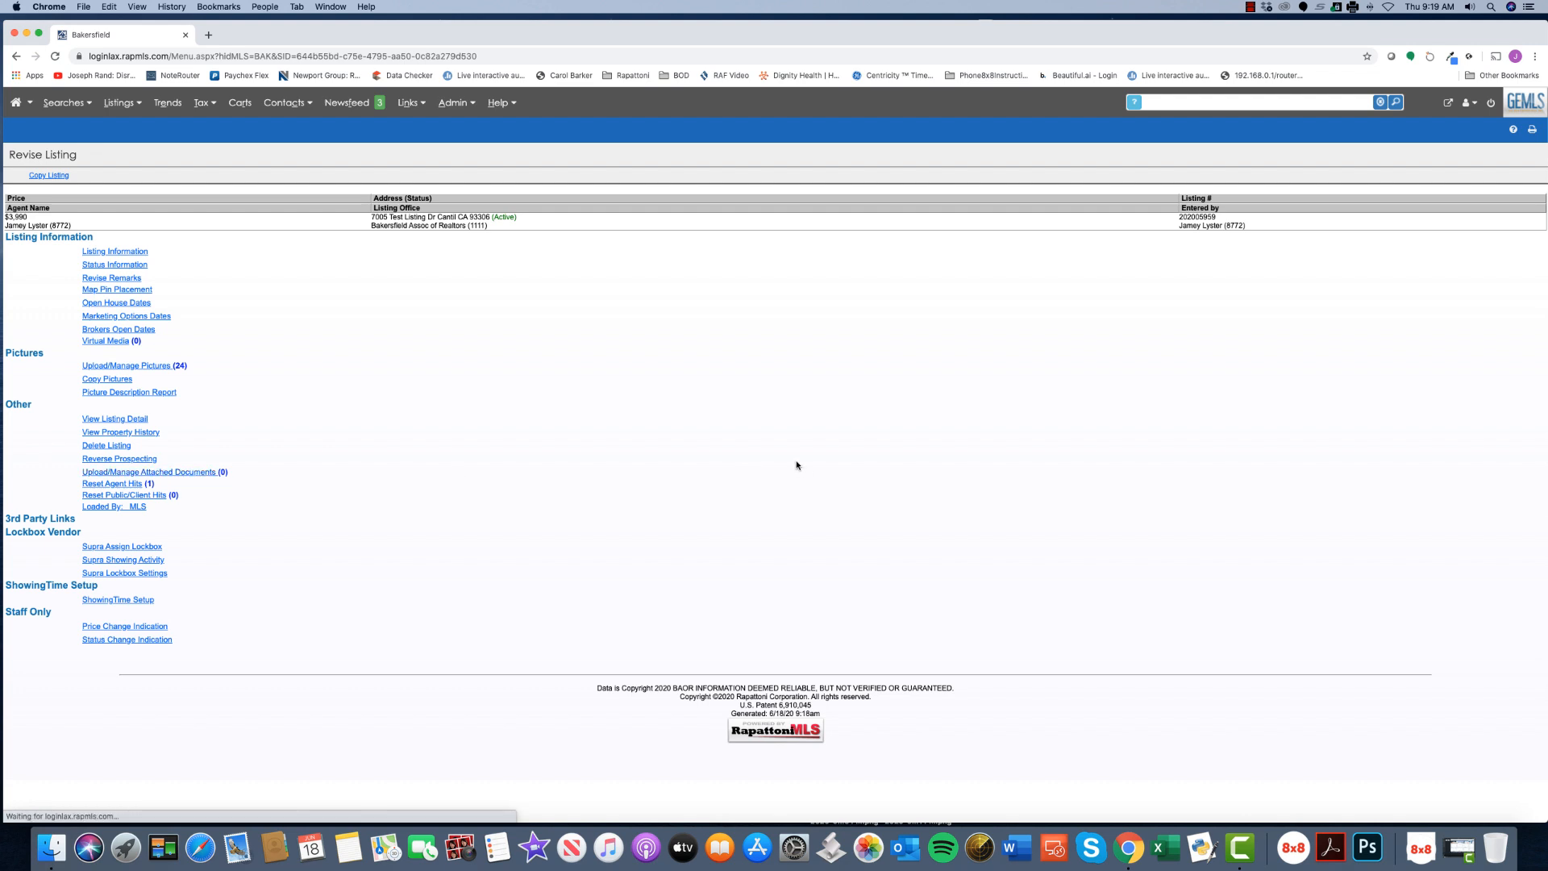
{"action": "left_click", "coordinate": [195, 474]}
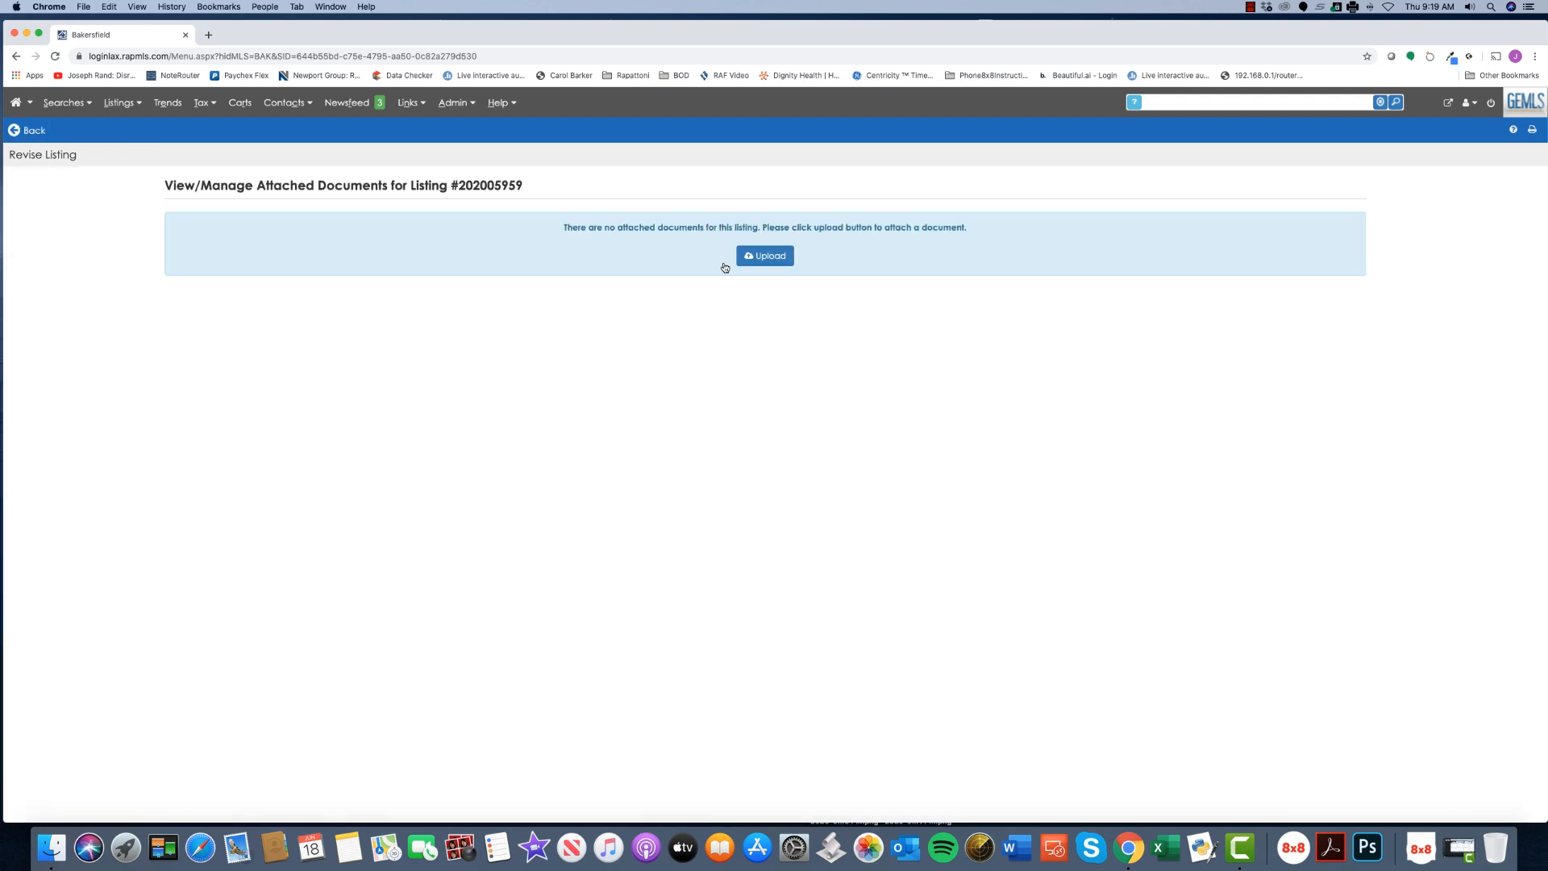
{"action": "left_click", "coordinate": [755, 257]}
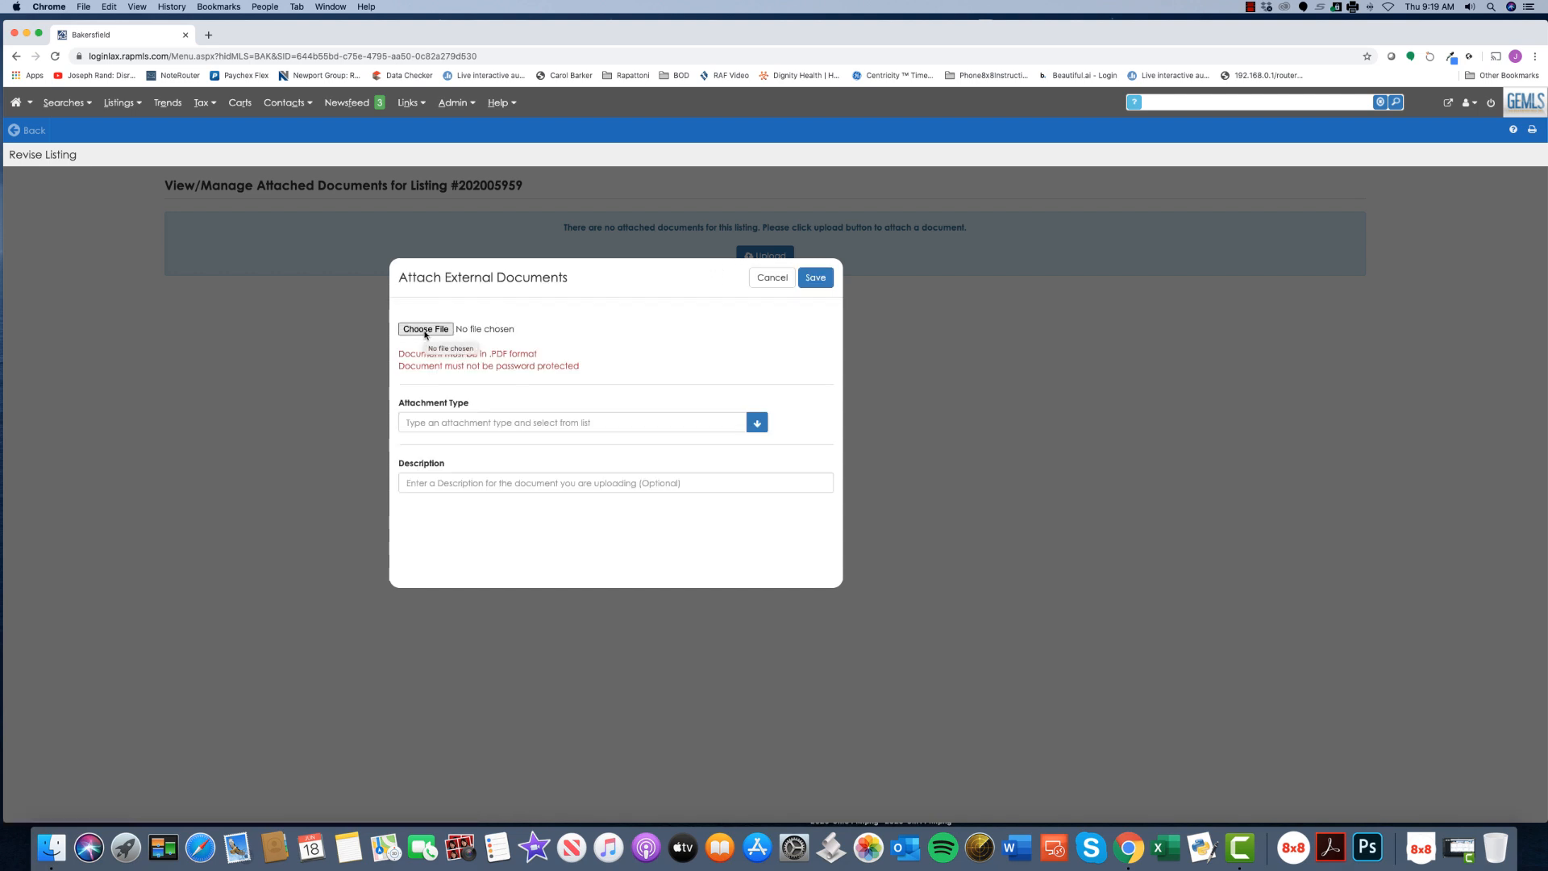
{"action": "left_click", "coordinate": [756, 423]}
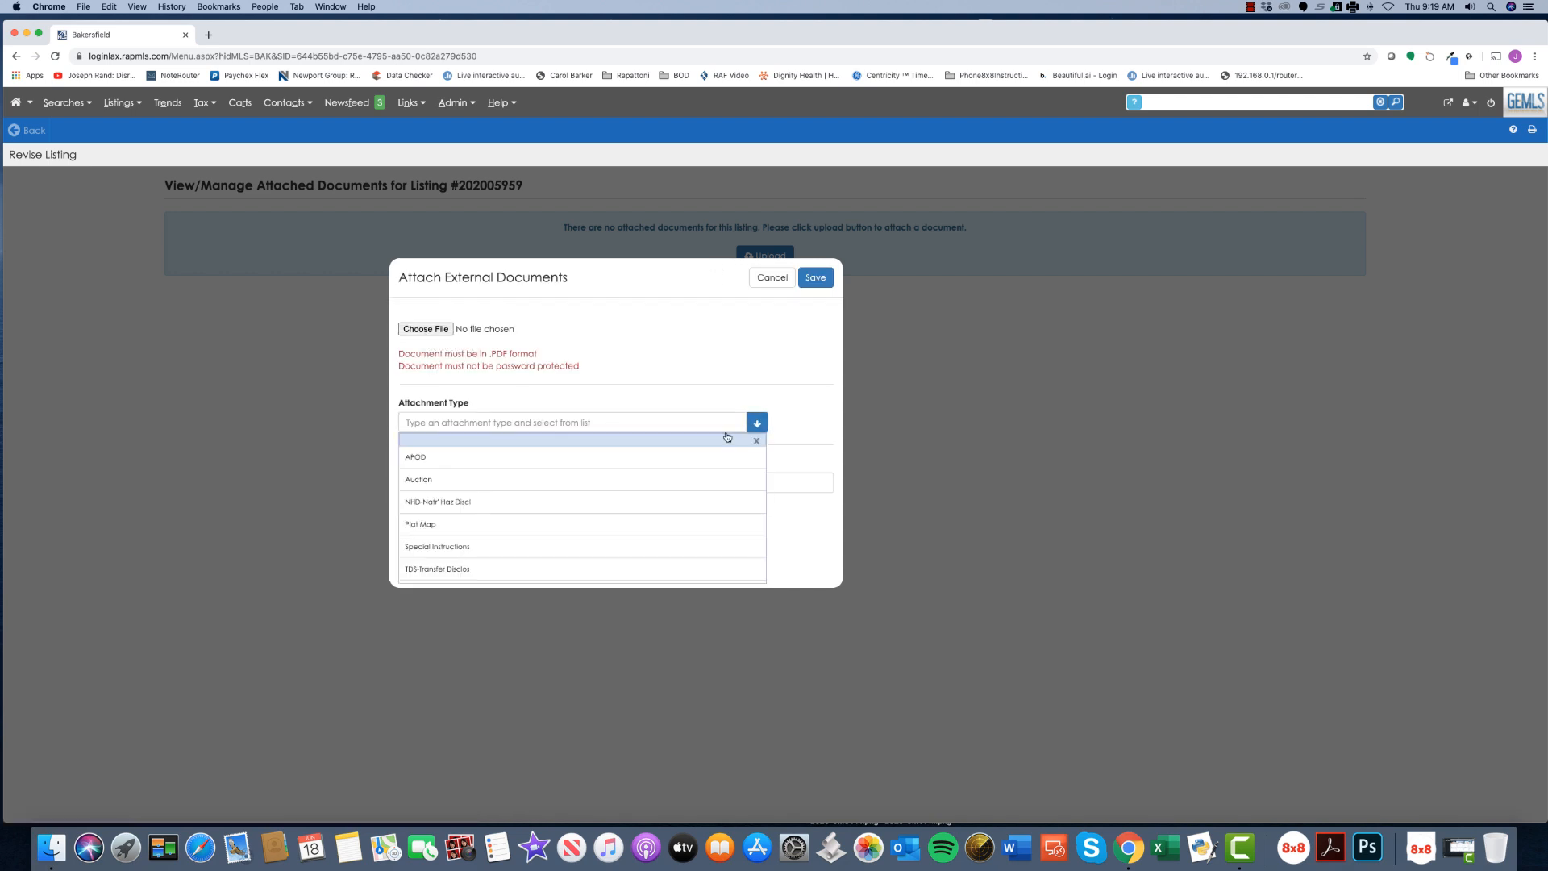
{"action": "scroll", "coordinate": [688, 565], "scroll_direction": "down", "scroll_amount": 2}
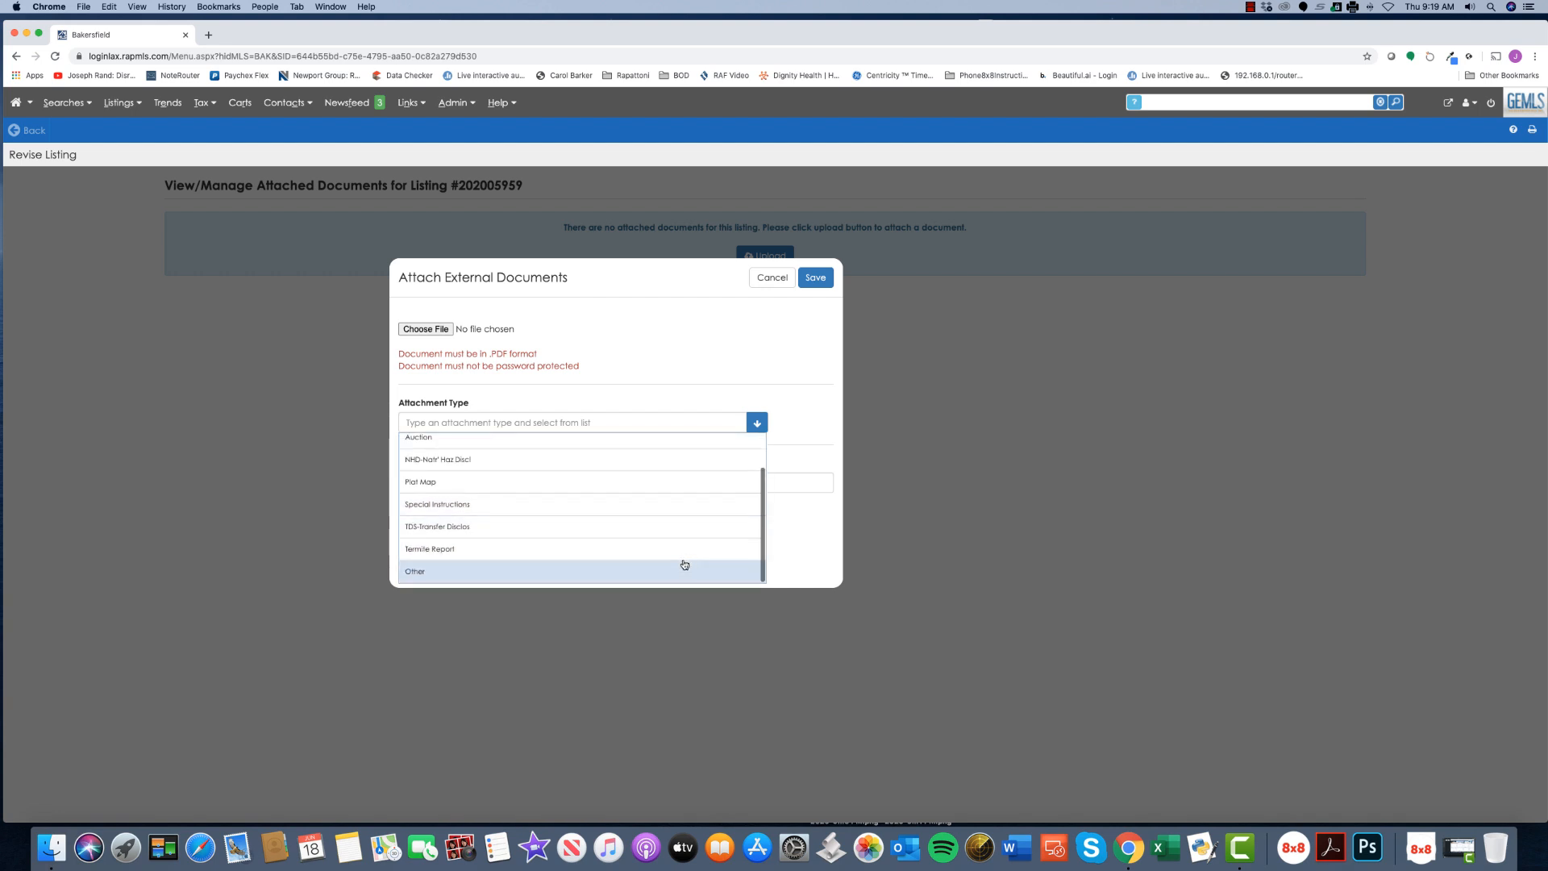
{"action": "left_click", "coordinate": [672, 567]}
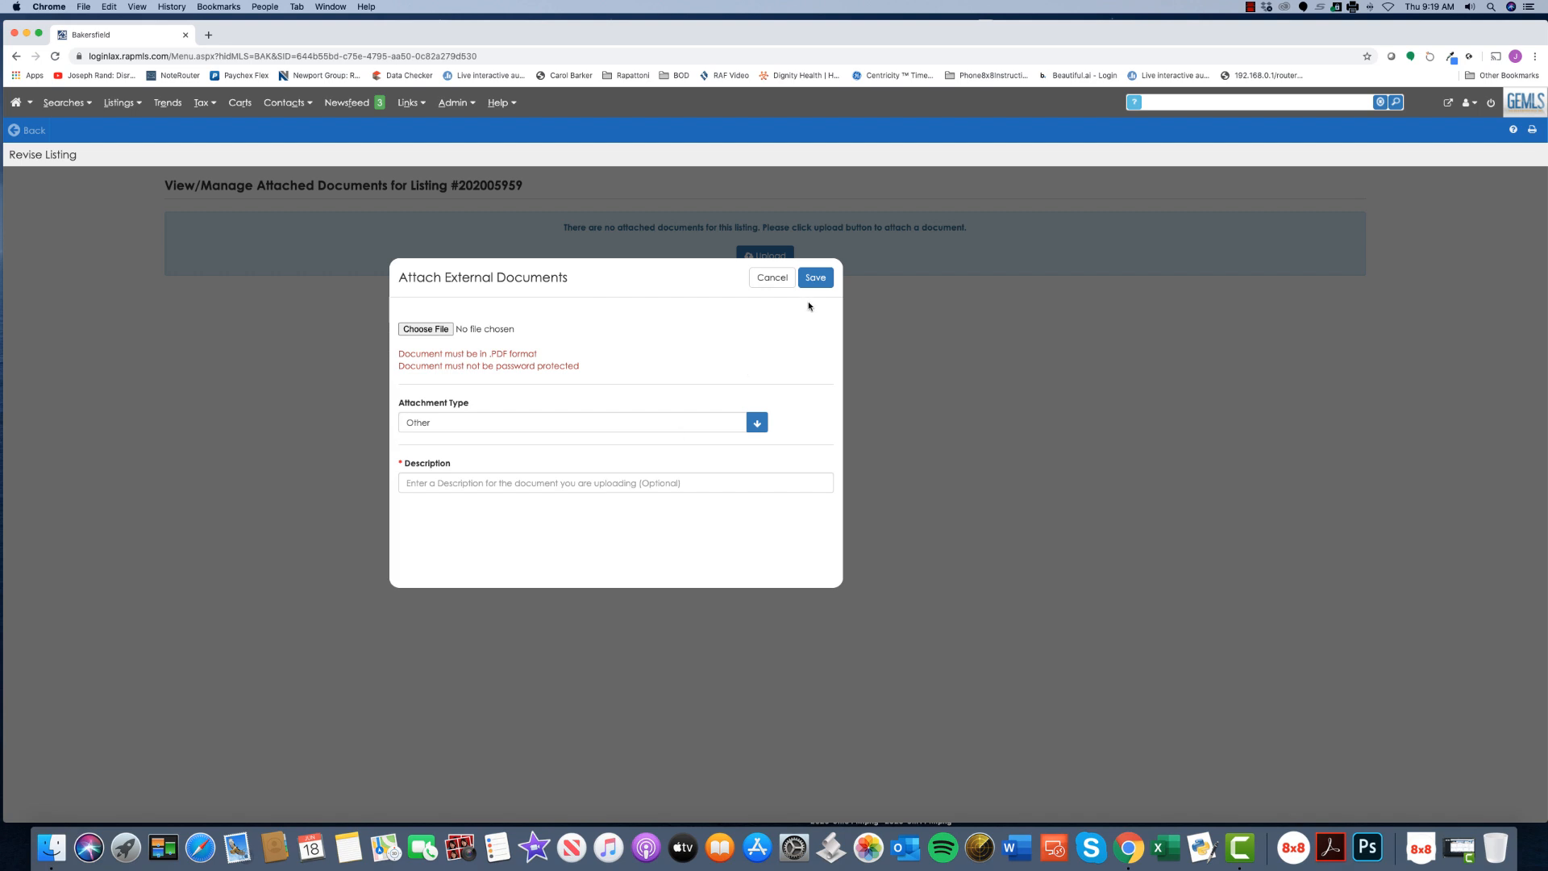
{"action": "left_click", "coordinate": [772, 277]}
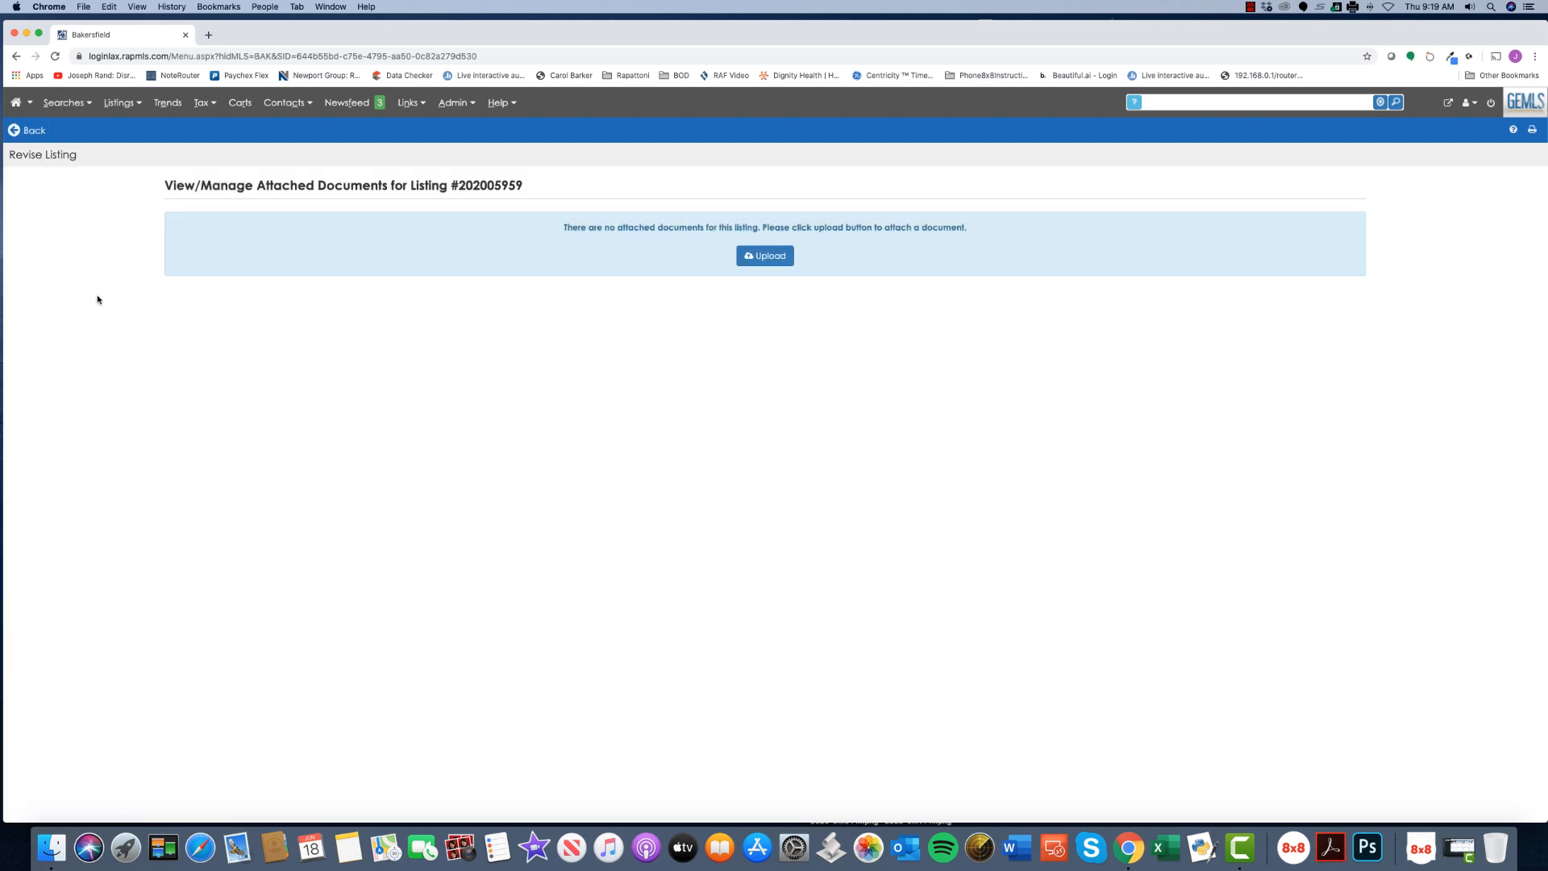
{"action": "left_click", "coordinate": [26, 137]}
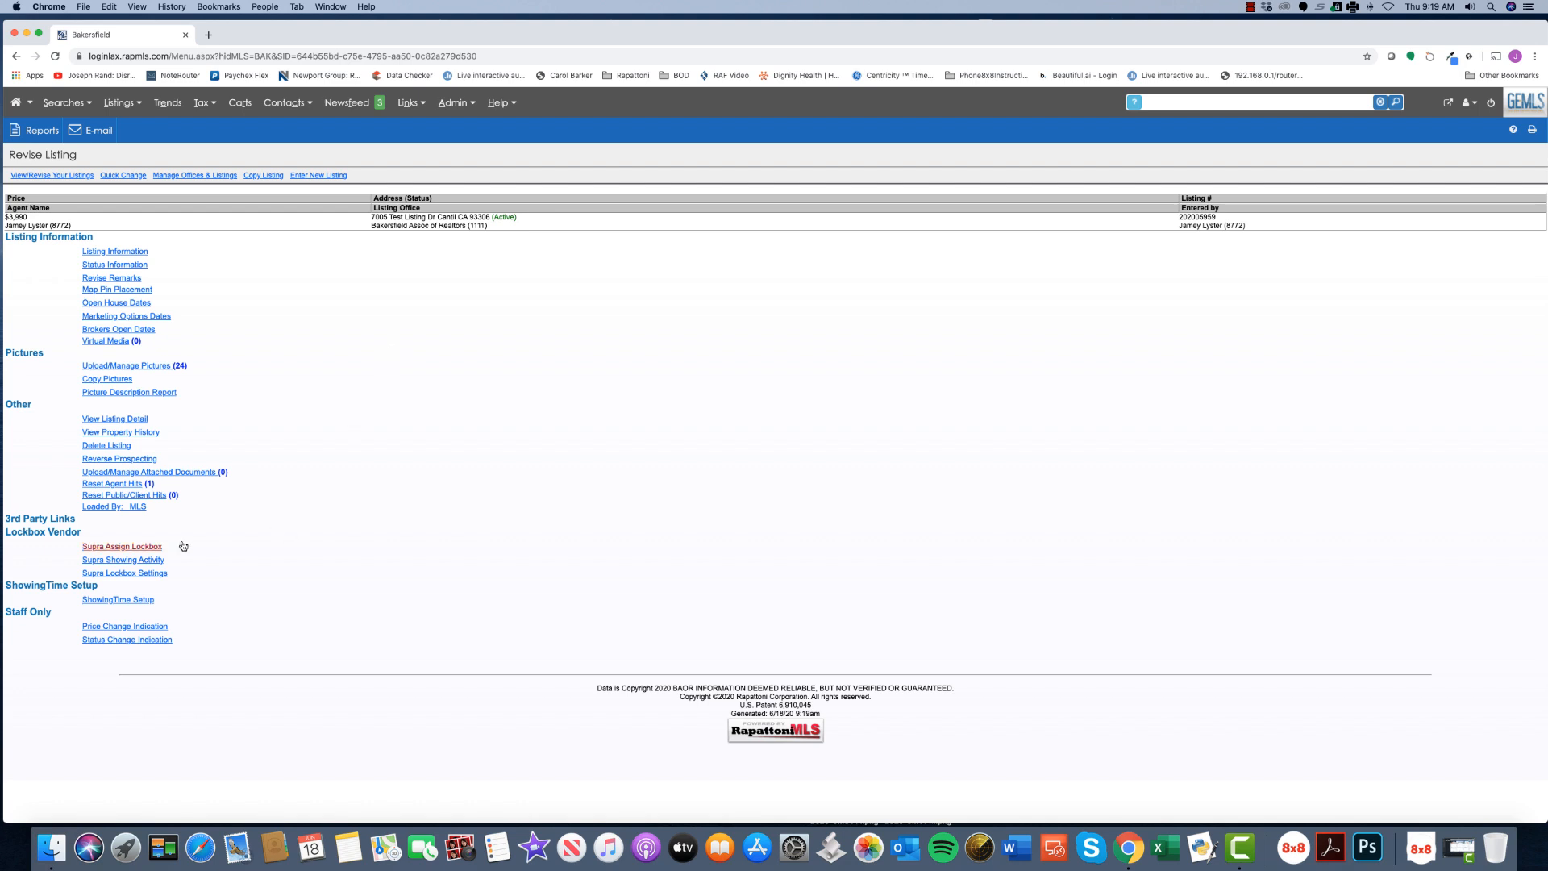
{"action": "left_click", "coordinate": [123, 549]}
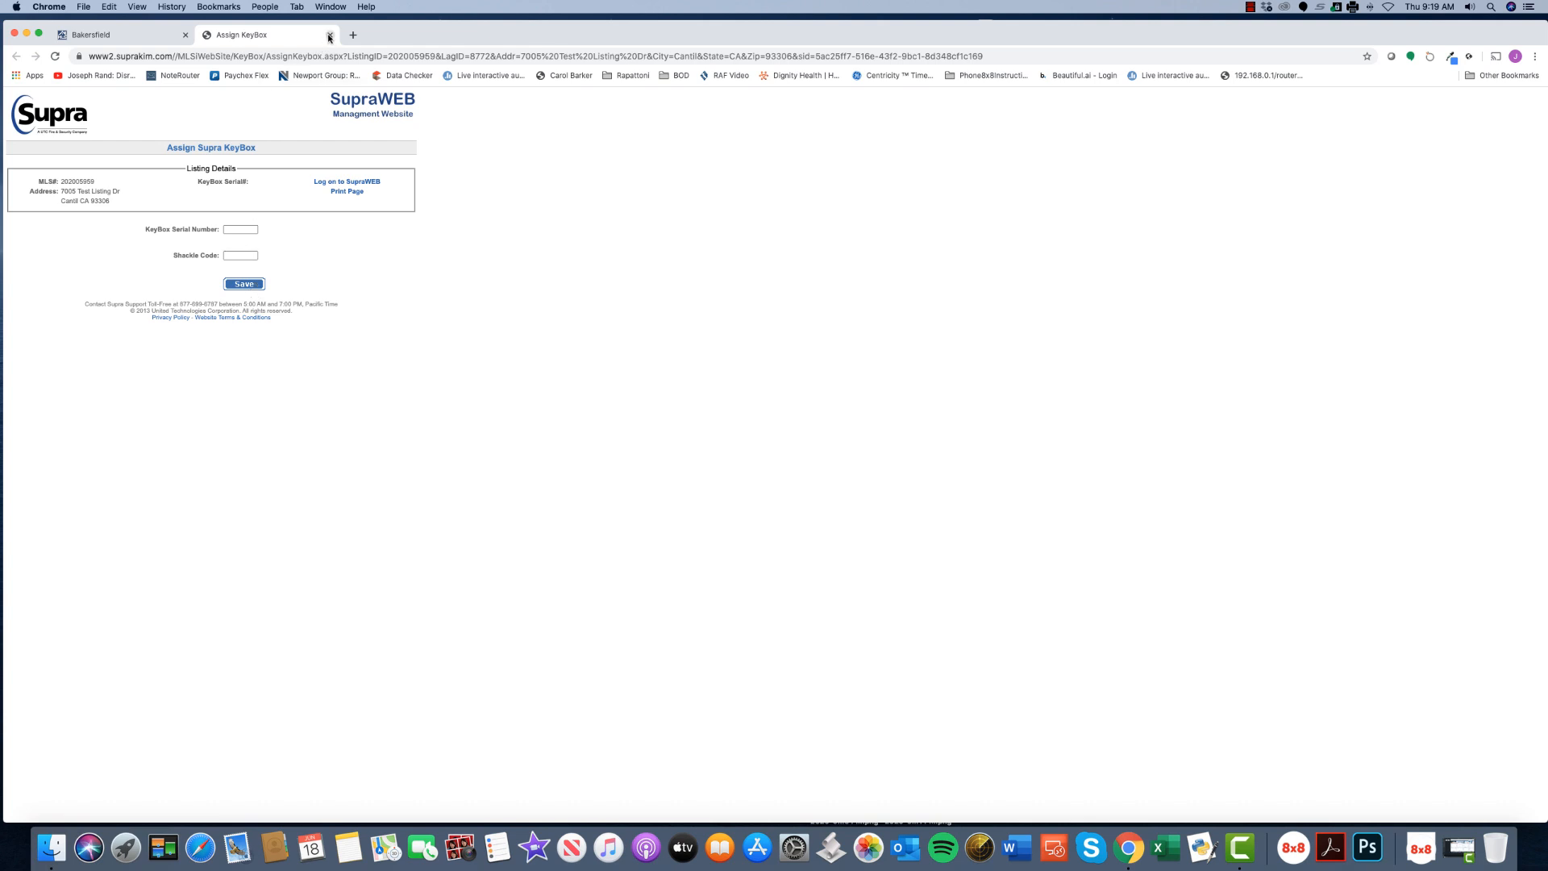
{"action": "left_click", "coordinate": [330, 35]}
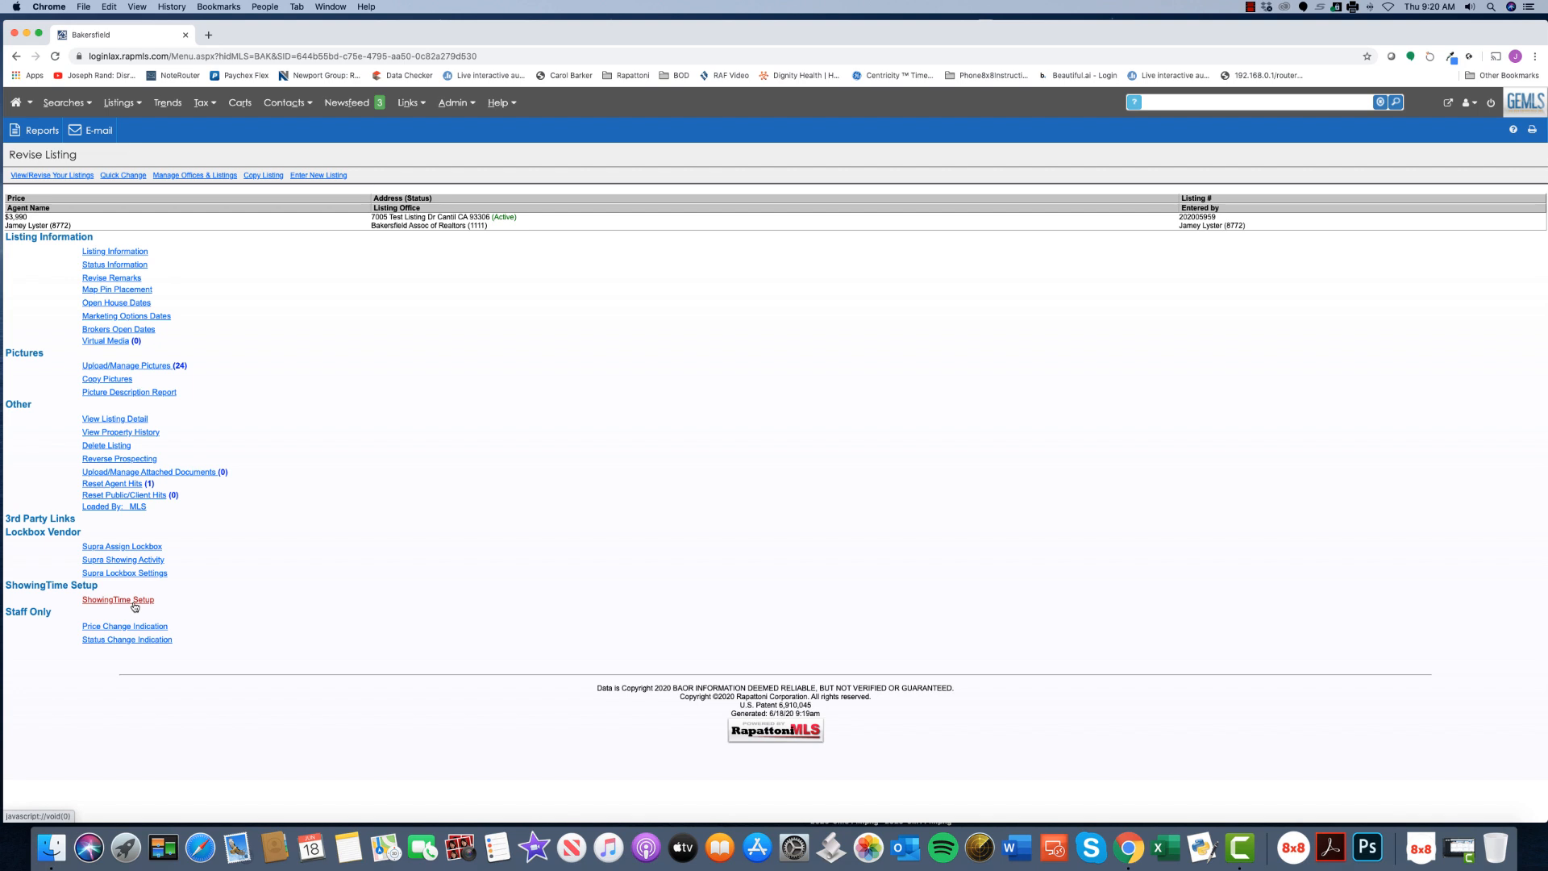
{"action": "left_click", "coordinate": [127, 423]}
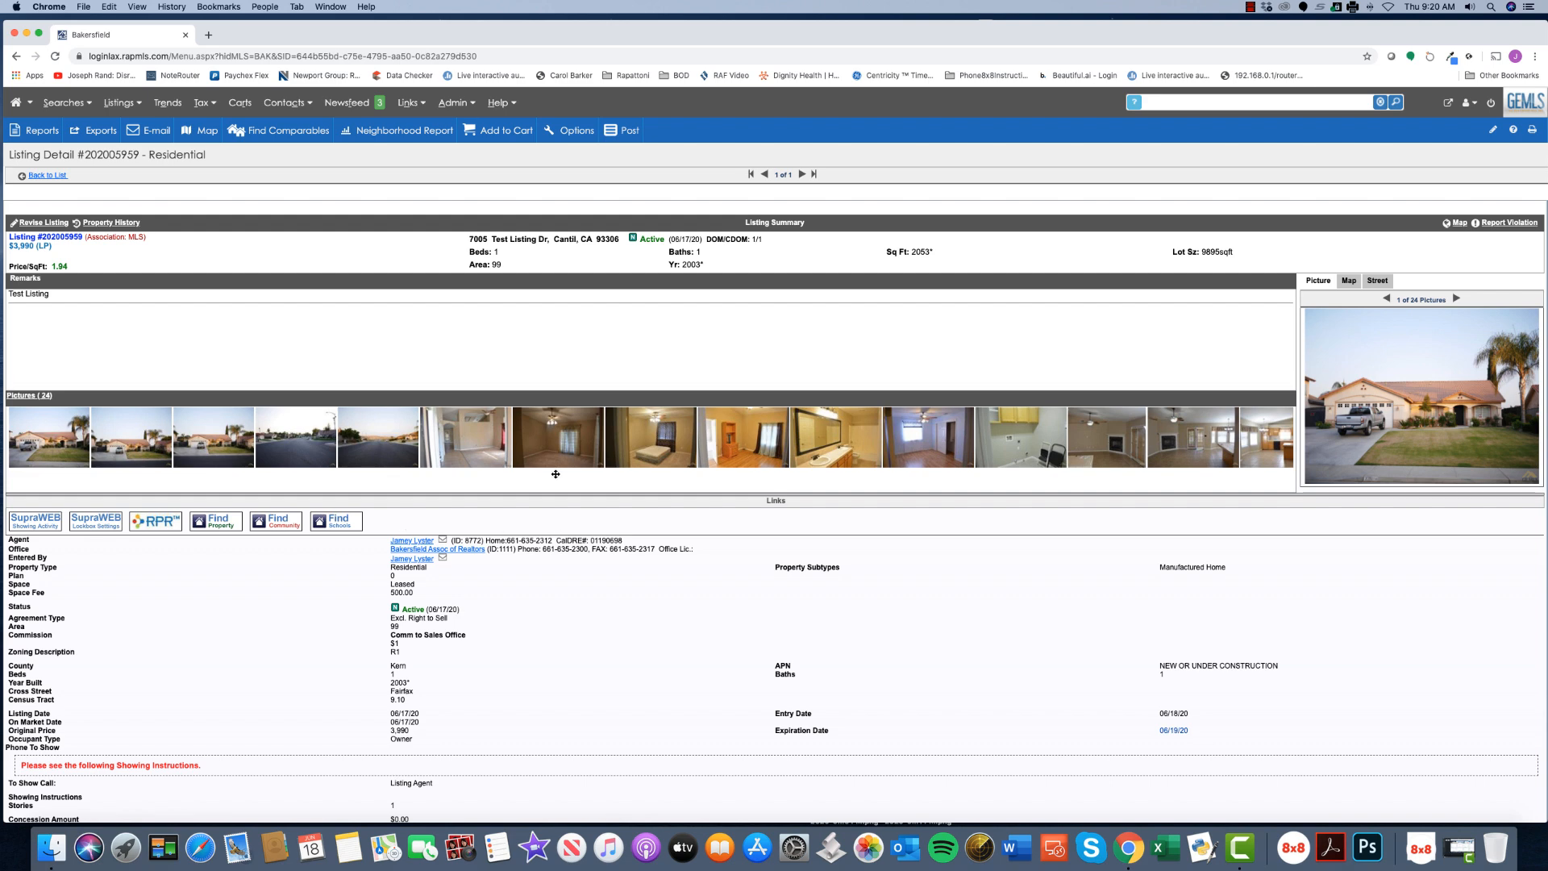
{"action": "left_click", "coordinate": [46, 223]}
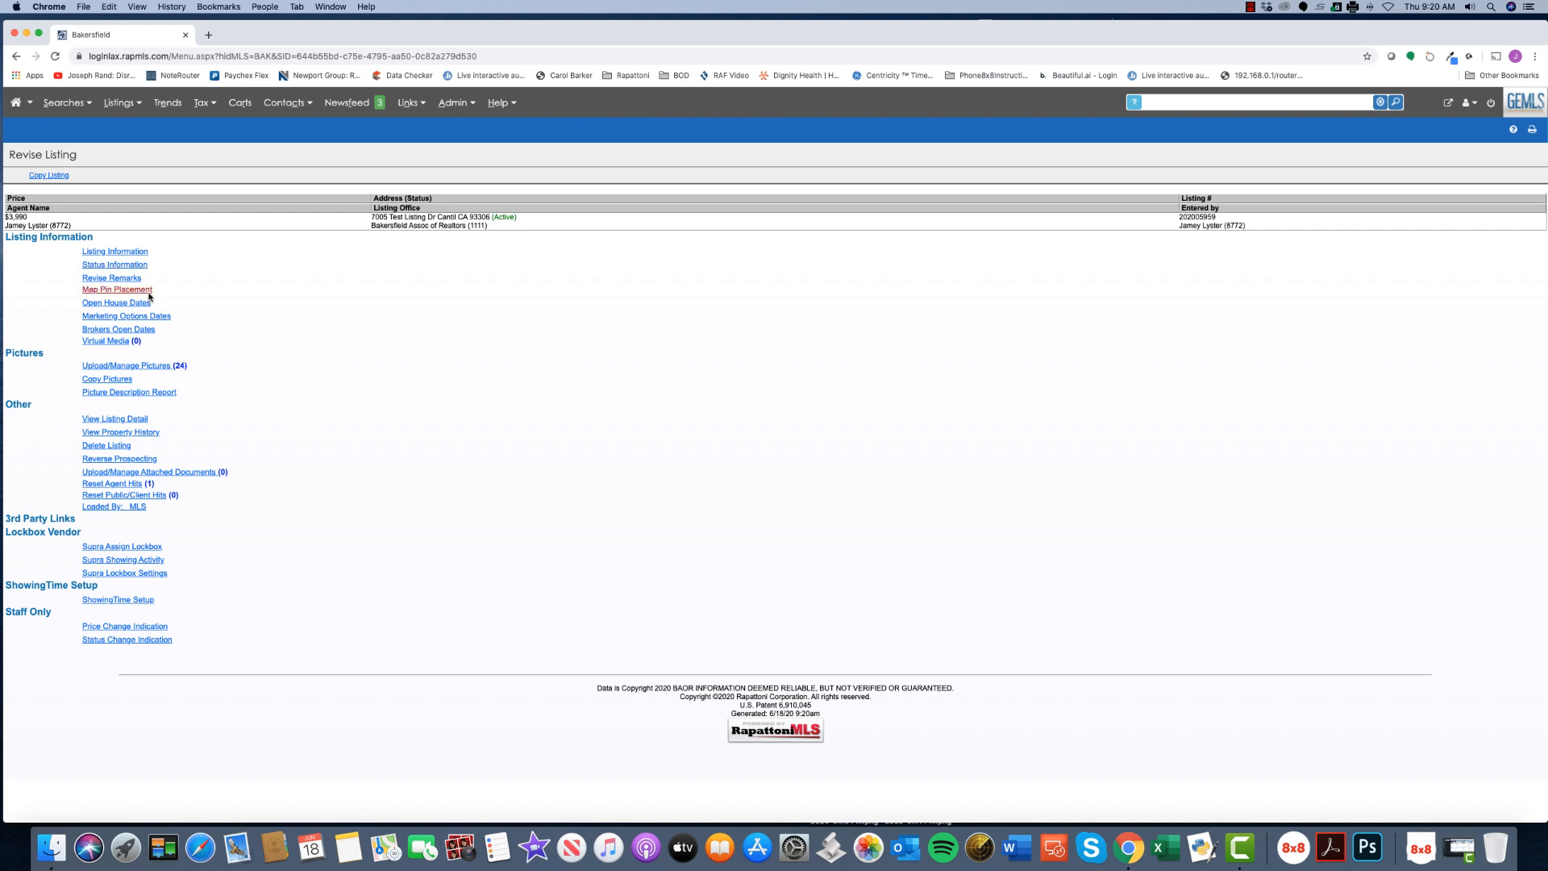
- Open Status Information for listing 202005959 and expand its Status choices
{"action": "left_click", "coordinate": [109, 266]}
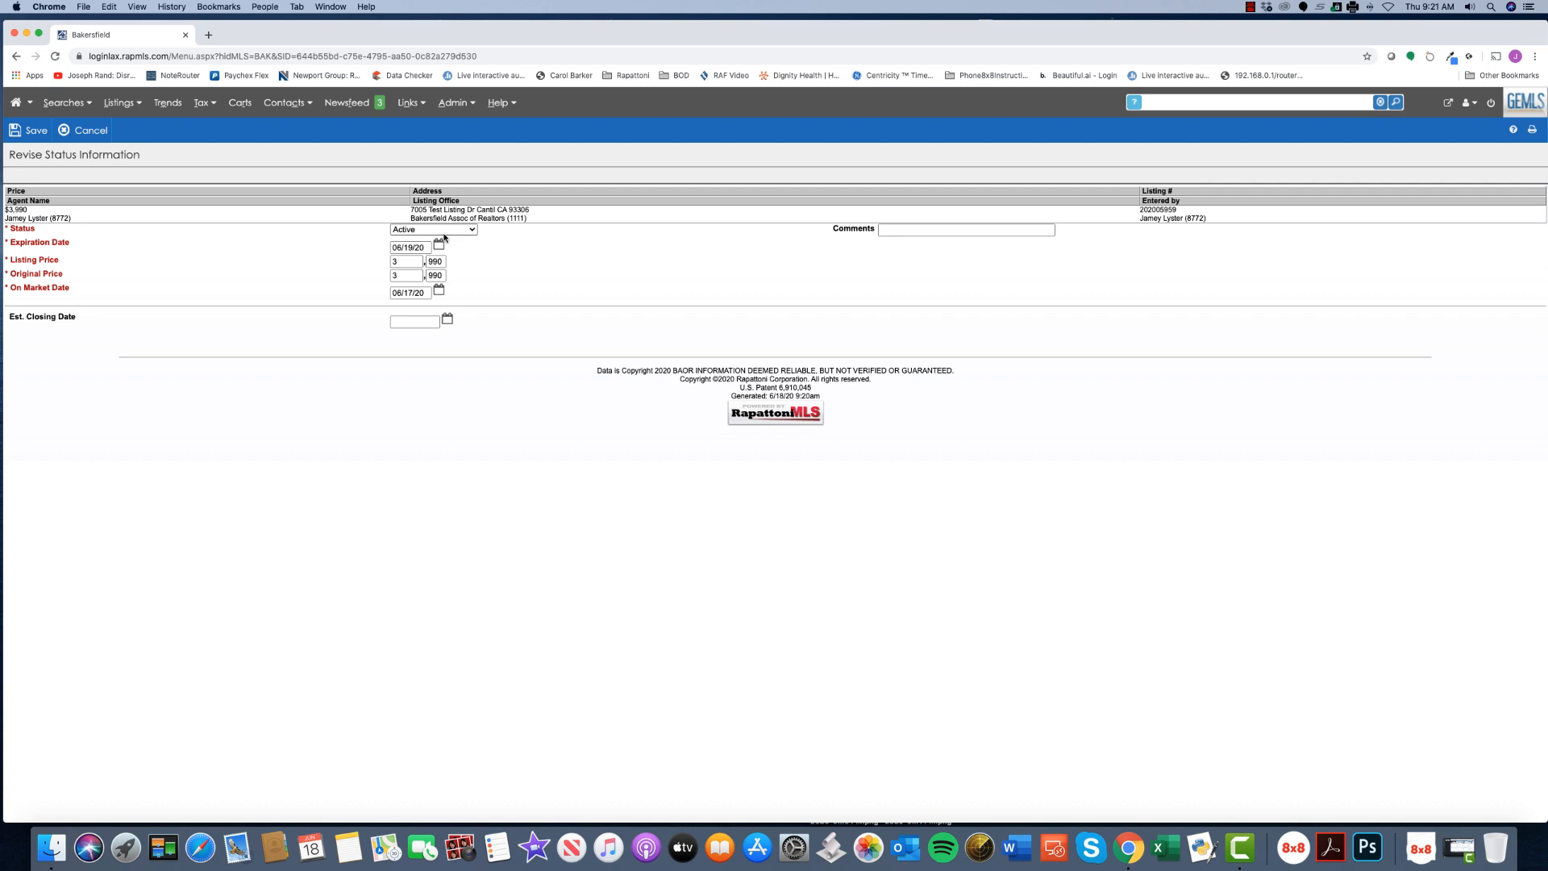
{"action": "left_click", "coordinate": [476, 231]}
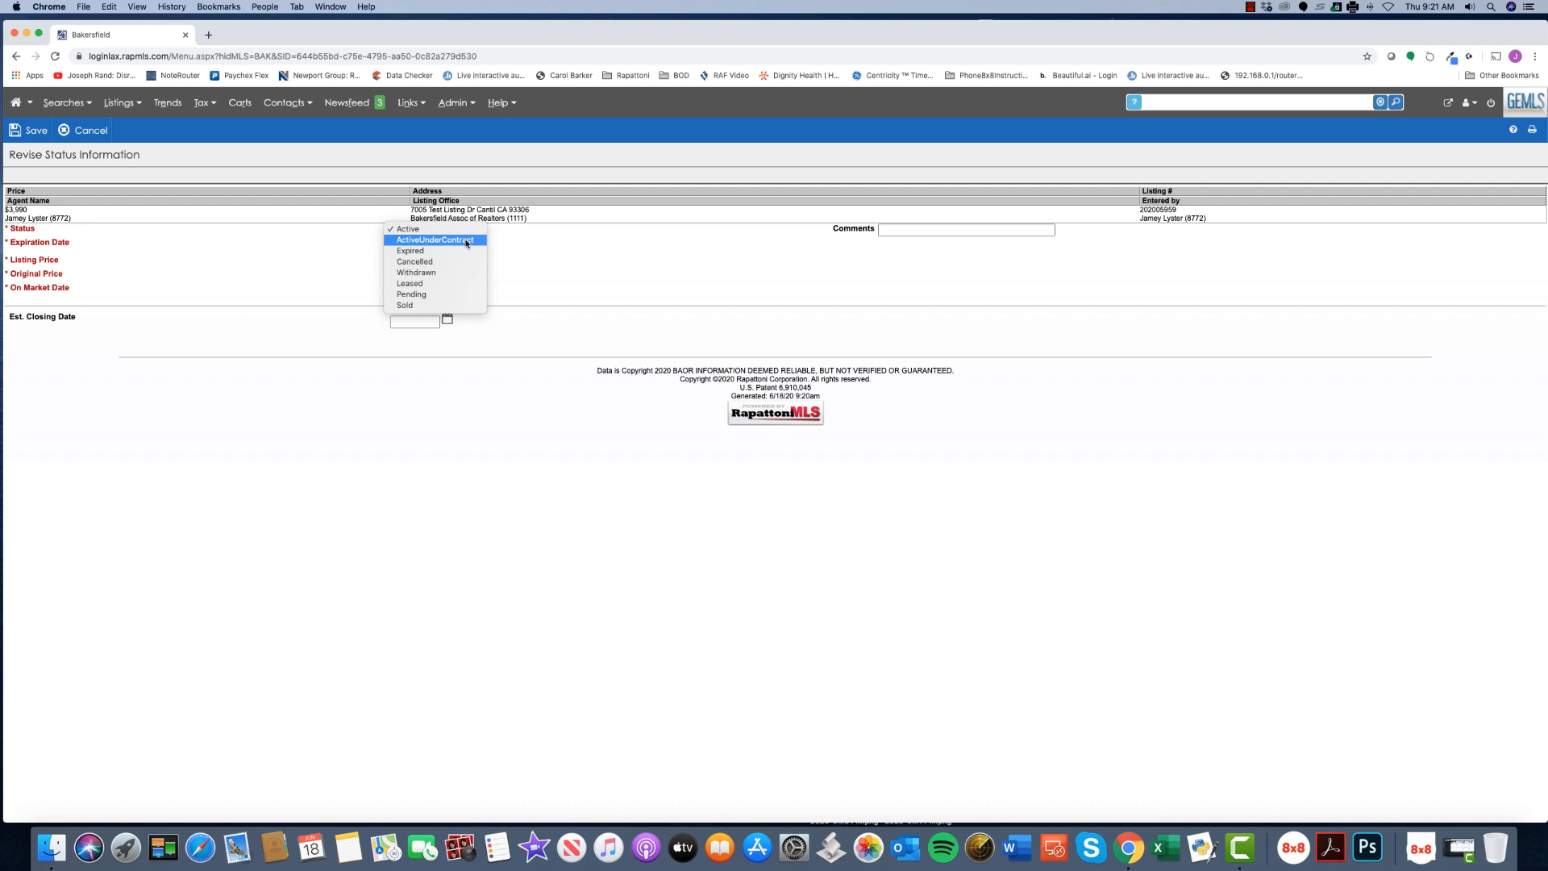
- Set the listing status to Pending with pending date 06/18/20 and save
{"action": "left_click", "coordinate": [445, 296]}
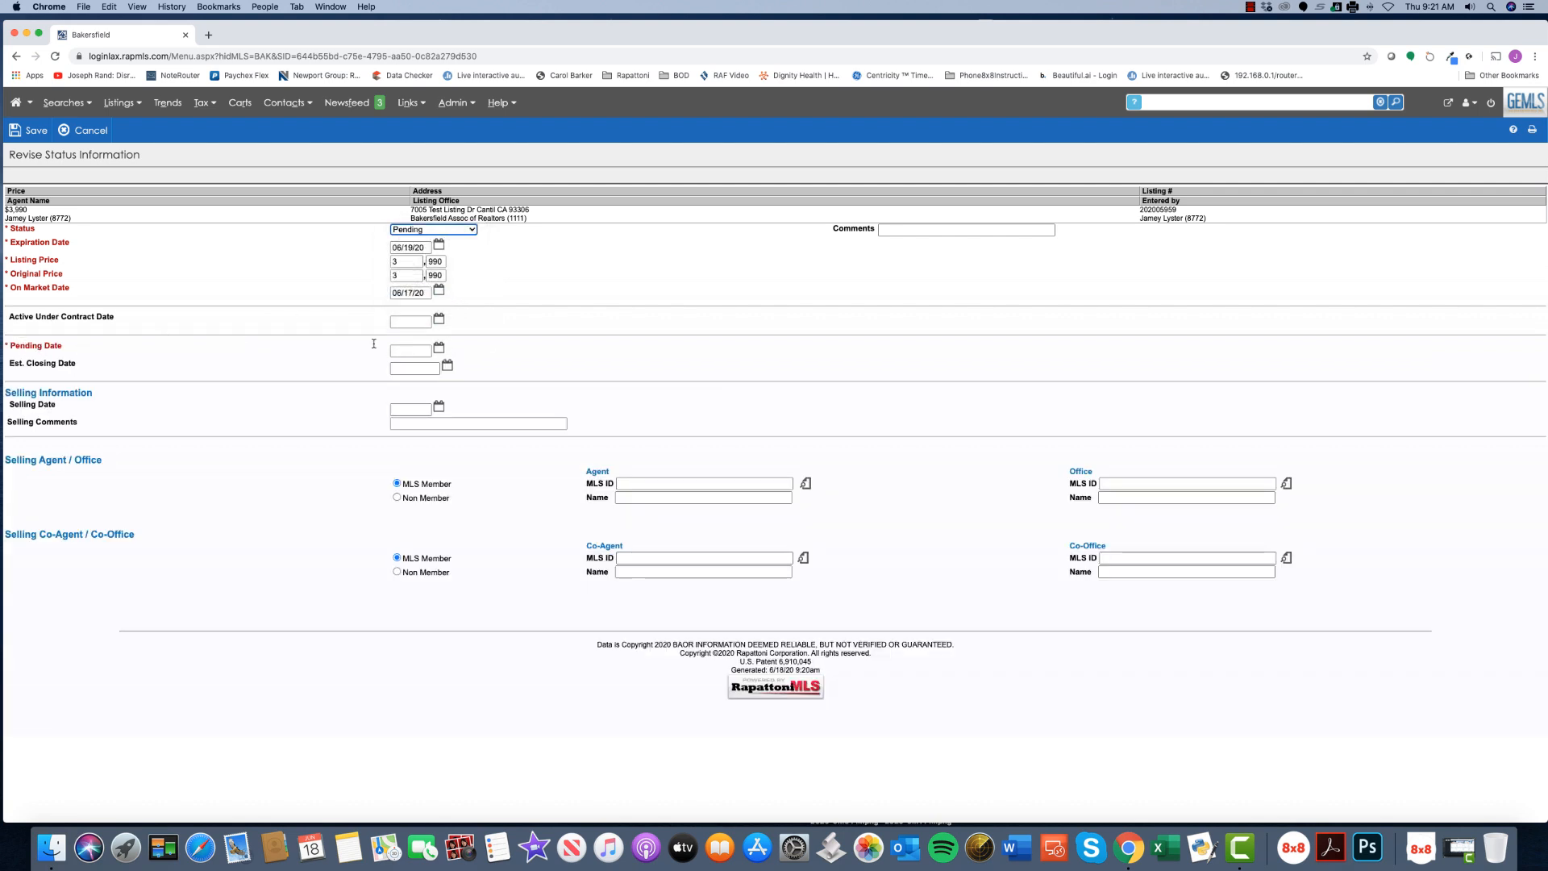
{"action": "left_click", "coordinate": [441, 352]}
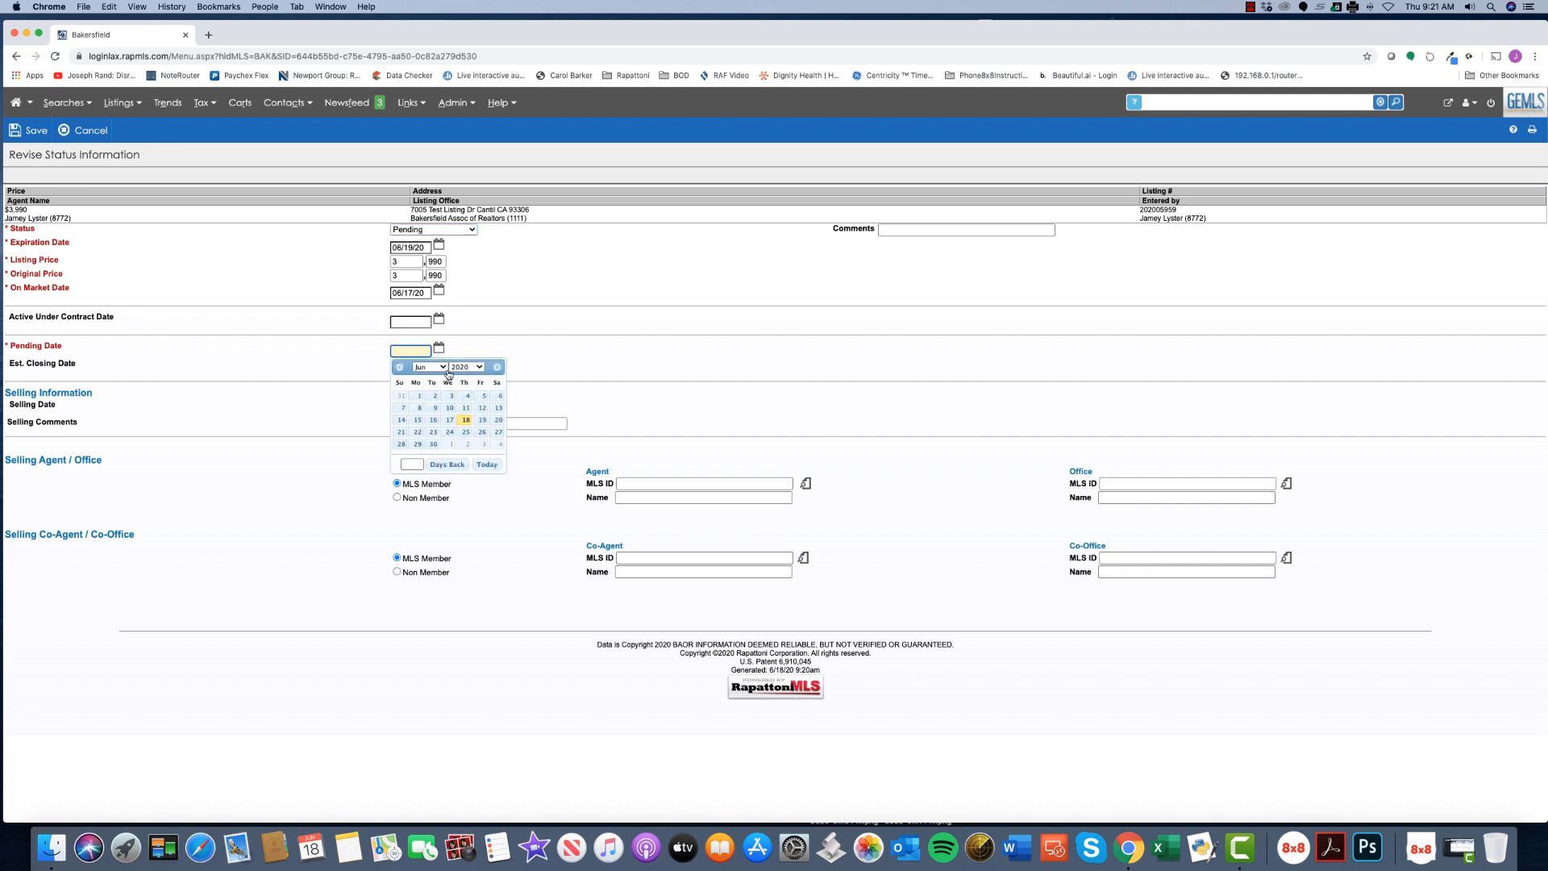
{"action": "left_click", "coordinate": [466, 420]}
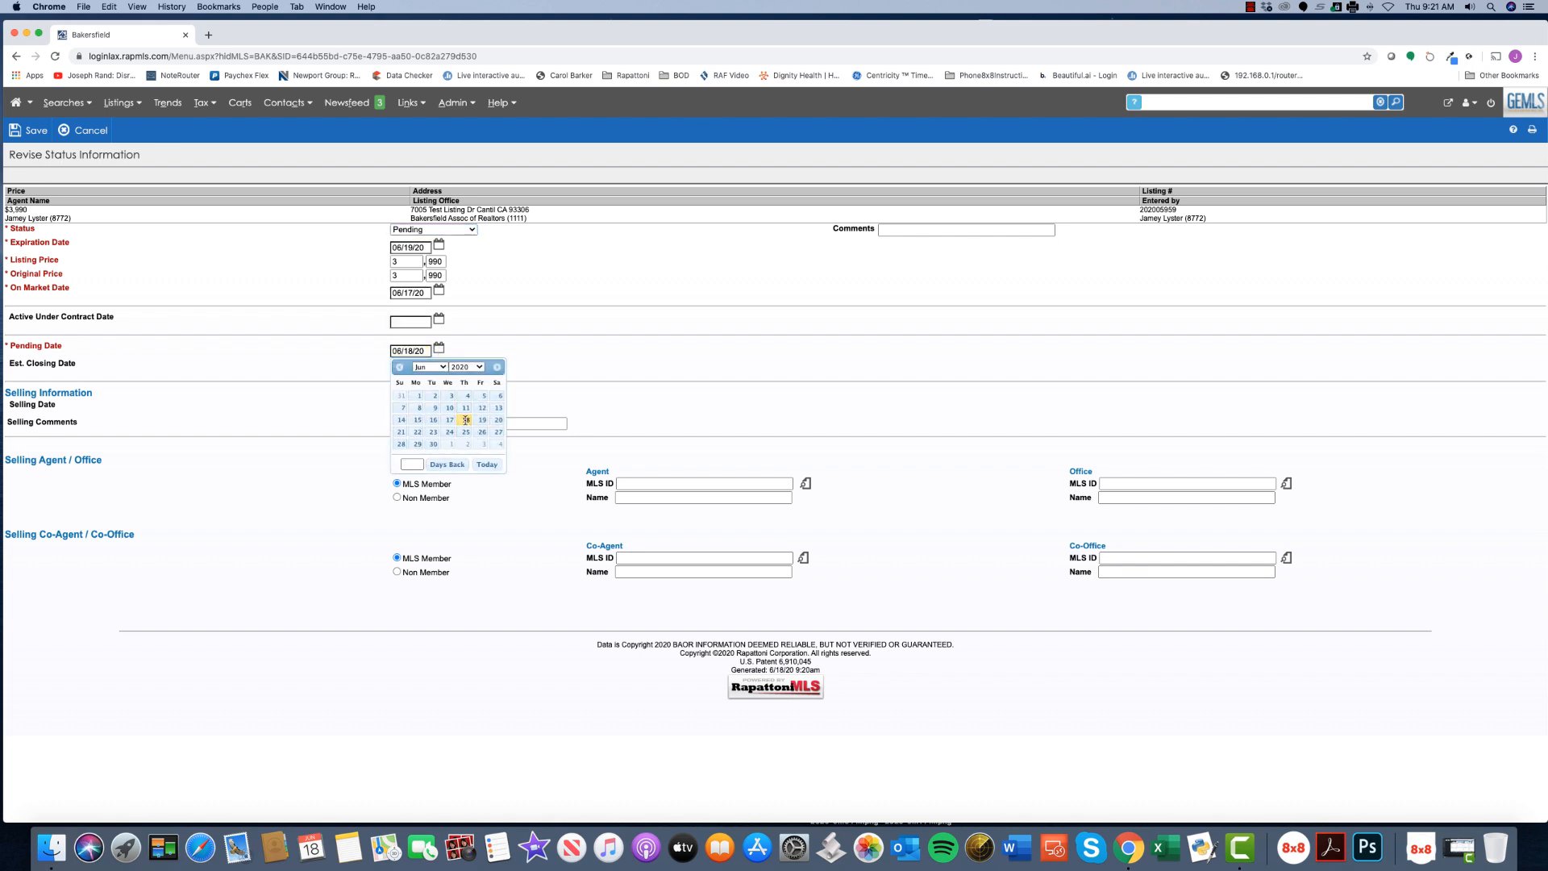
{"action": "left_click", "coordinate": [25, 137]}
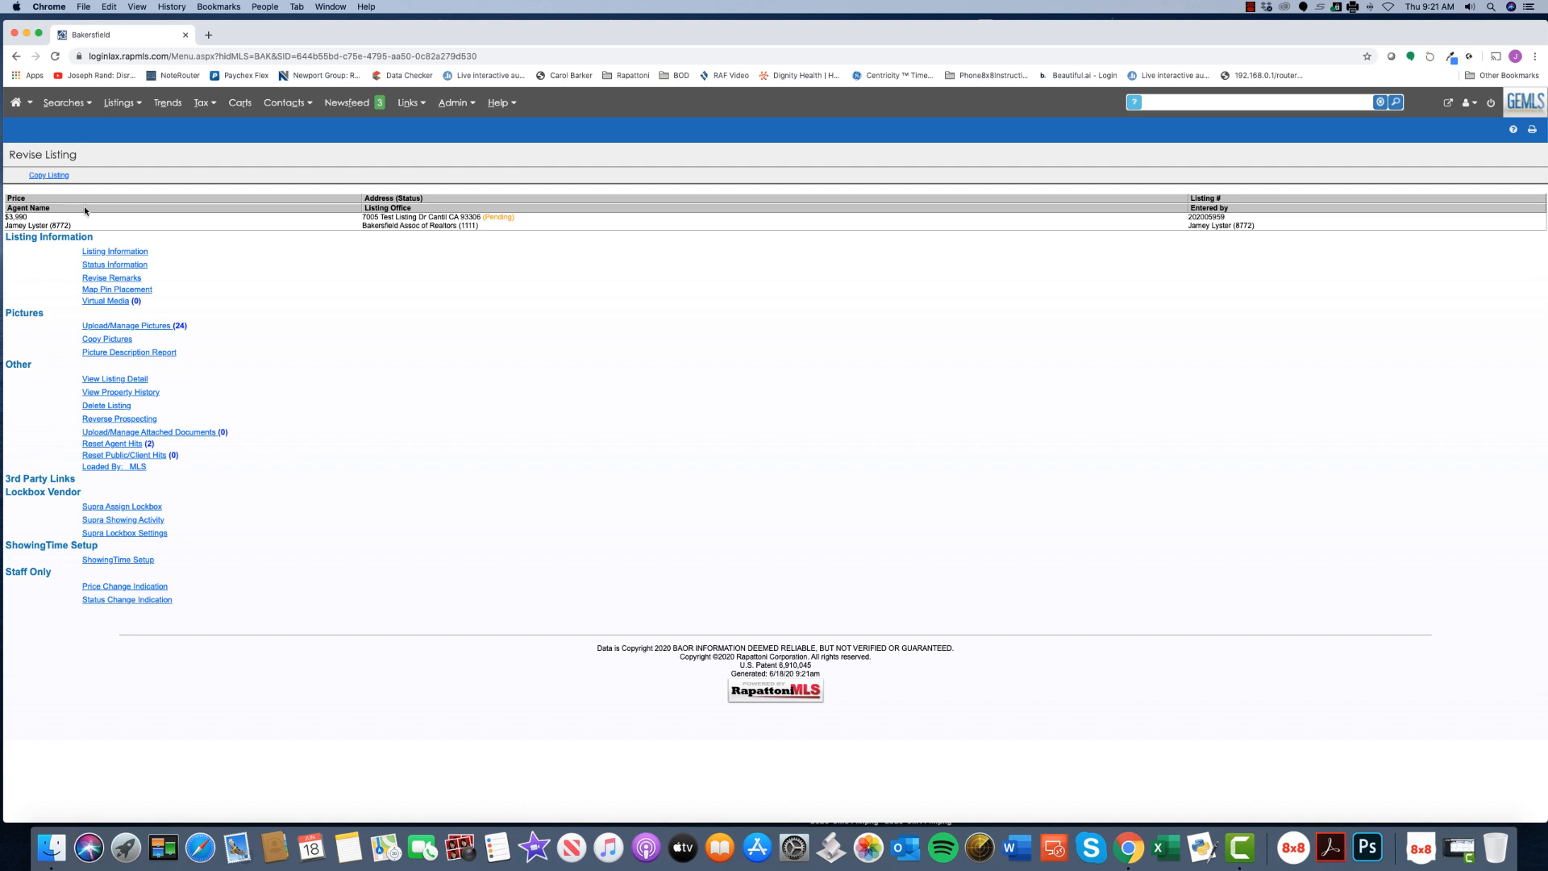
- Reopen Status Information for the Pending listing and expand the Status choices
{"action": "left_click", "coordinate": [103, 265]}
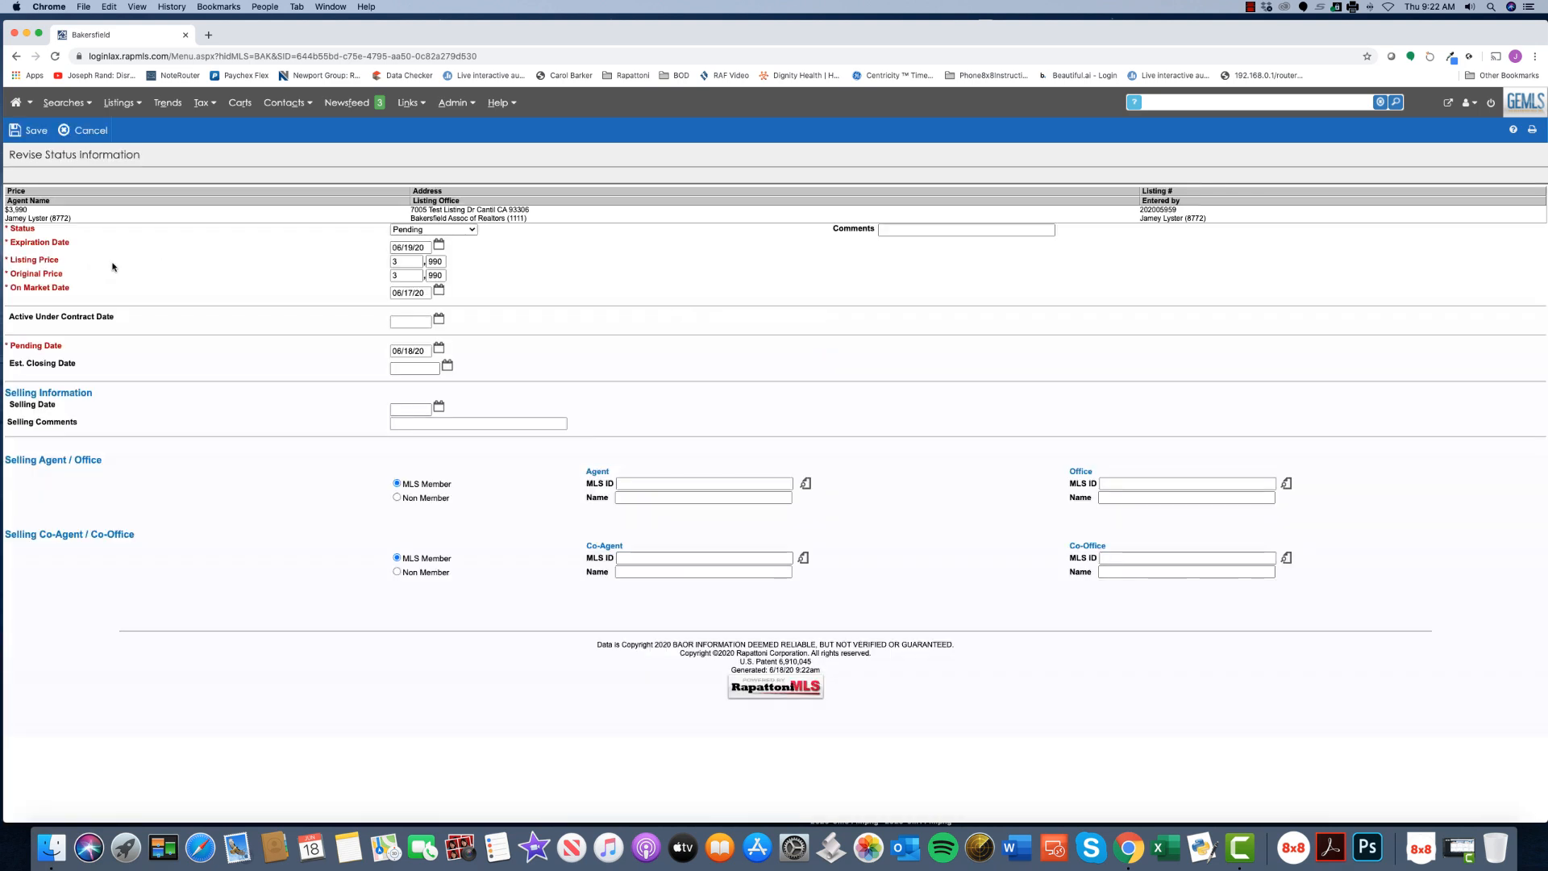
{"action": "left_click", "coordinate": [473, 232]}
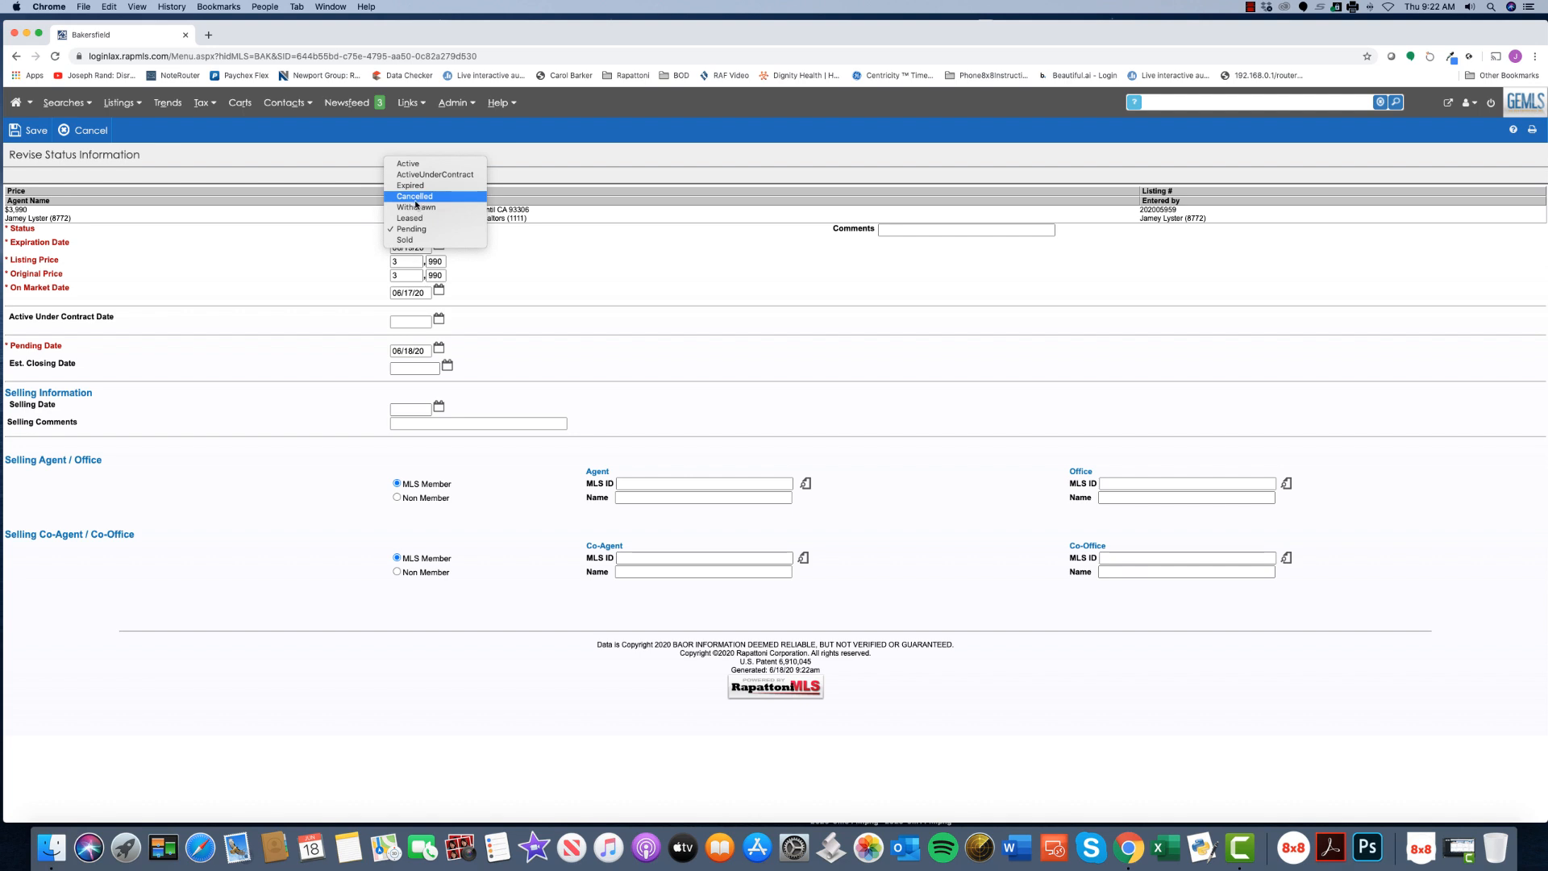
- Set status to Sold with selling date 06/18/20 and selling price 4,000
{"action": "left_click", "coordinate": [425, 240]}
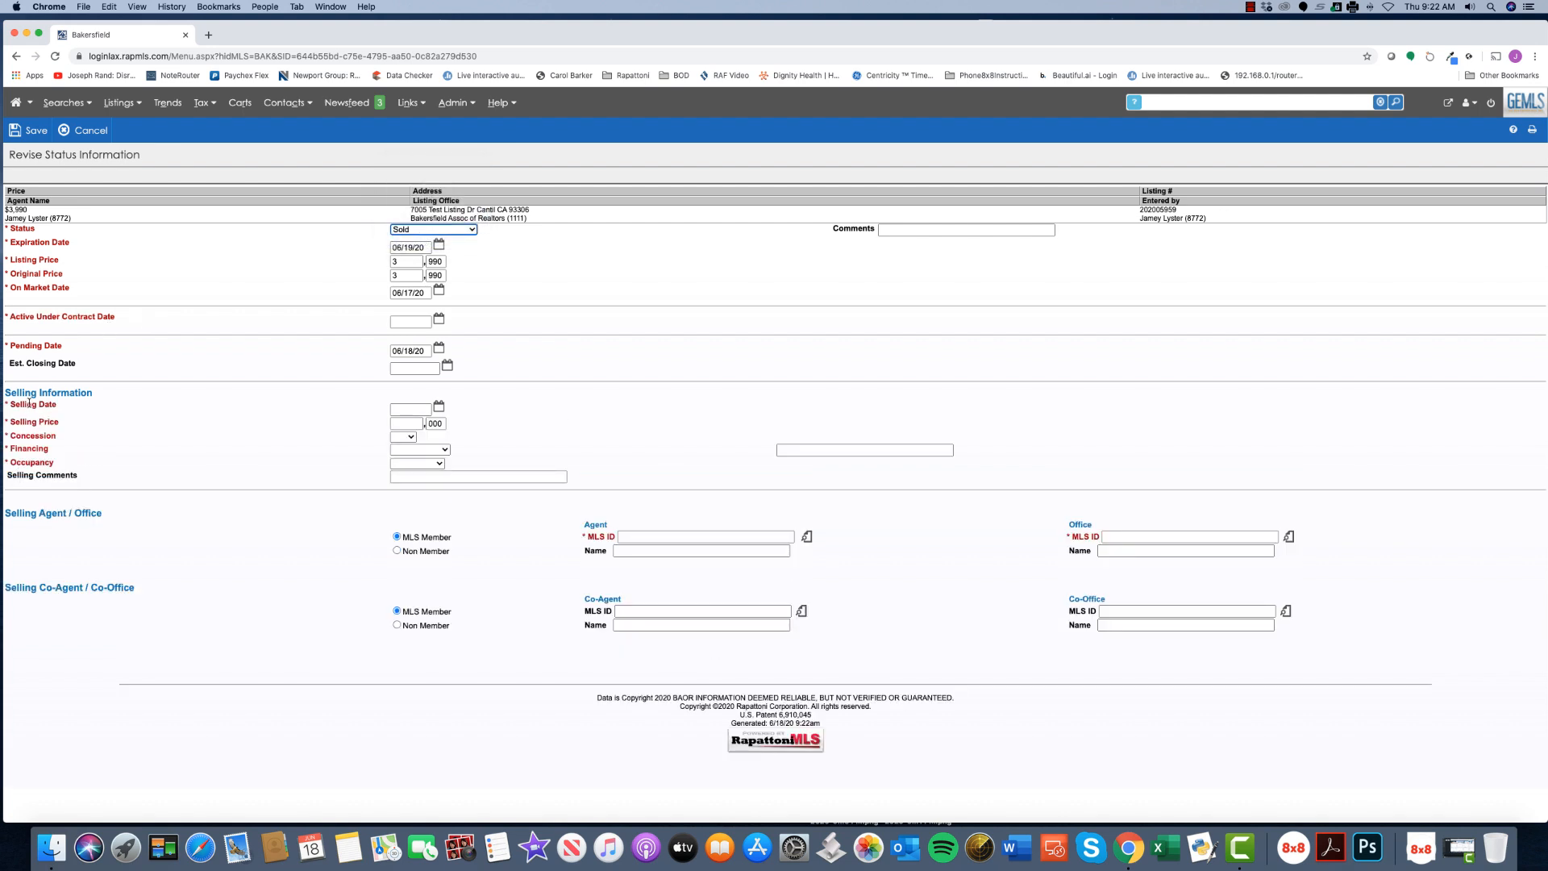
{"action": "left_click", "coordinate": [434, 410]}
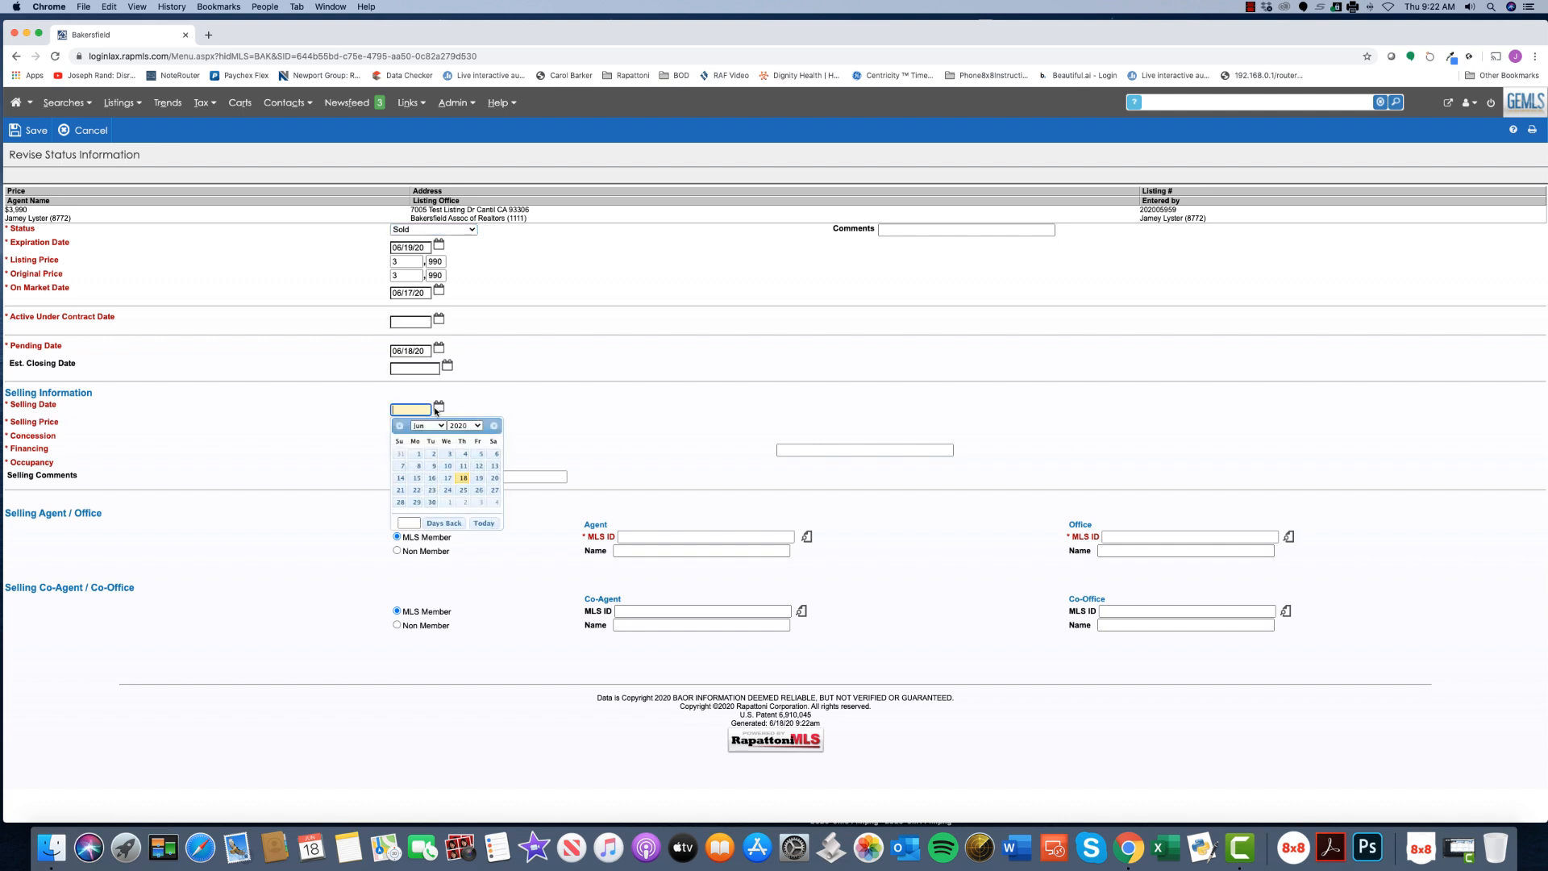
{"action": "left_click", "coordinate": [463, 477]}
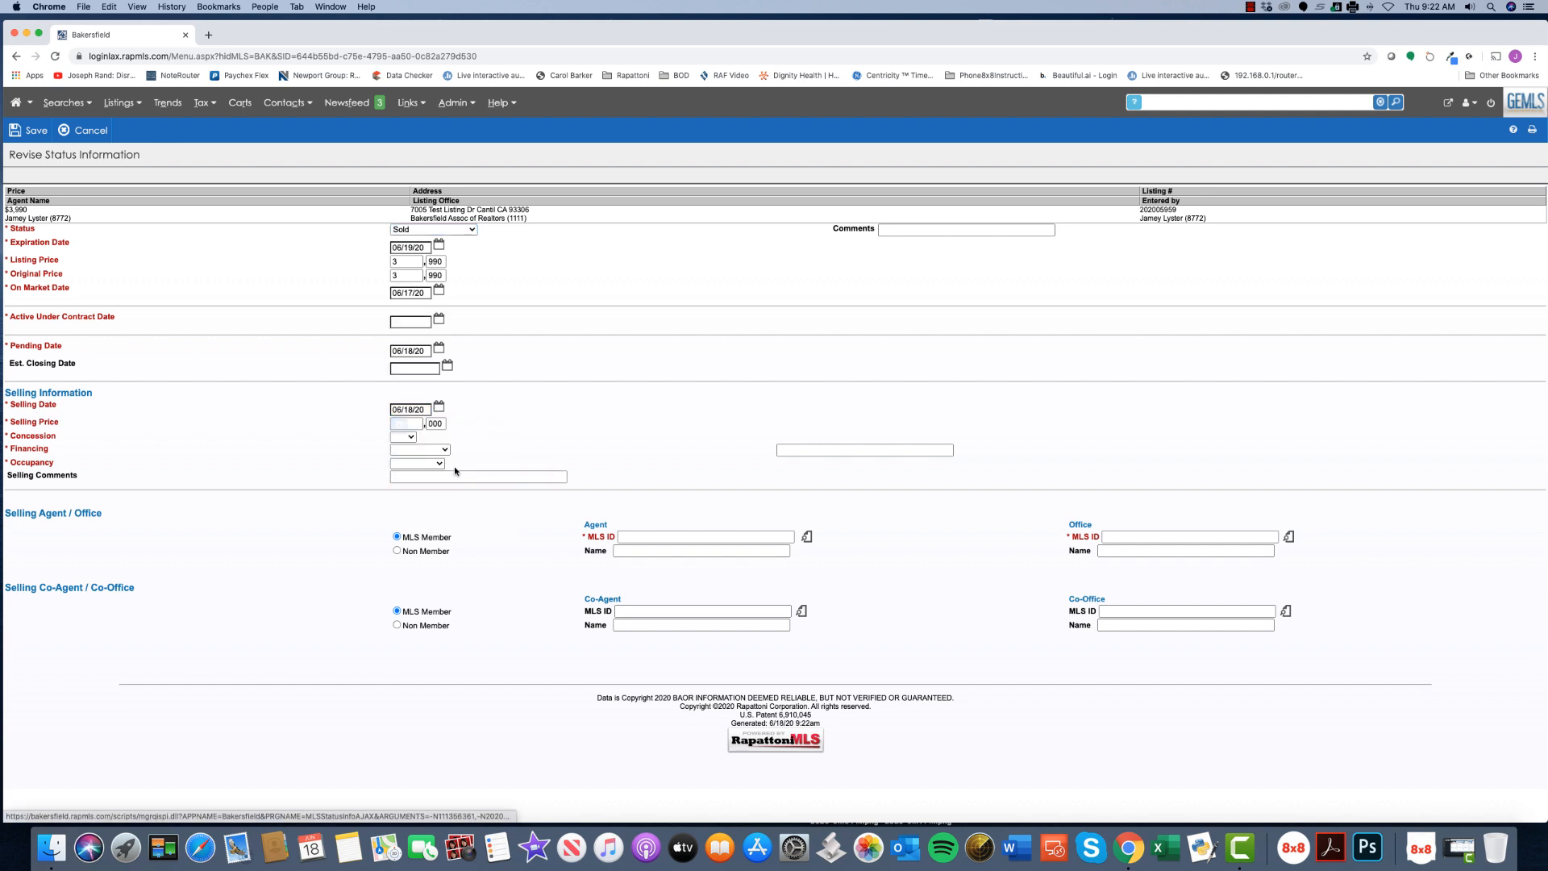
{"action": "left_click", "coordinate": [402, 427]}
{"action": "type", "text": "400"}
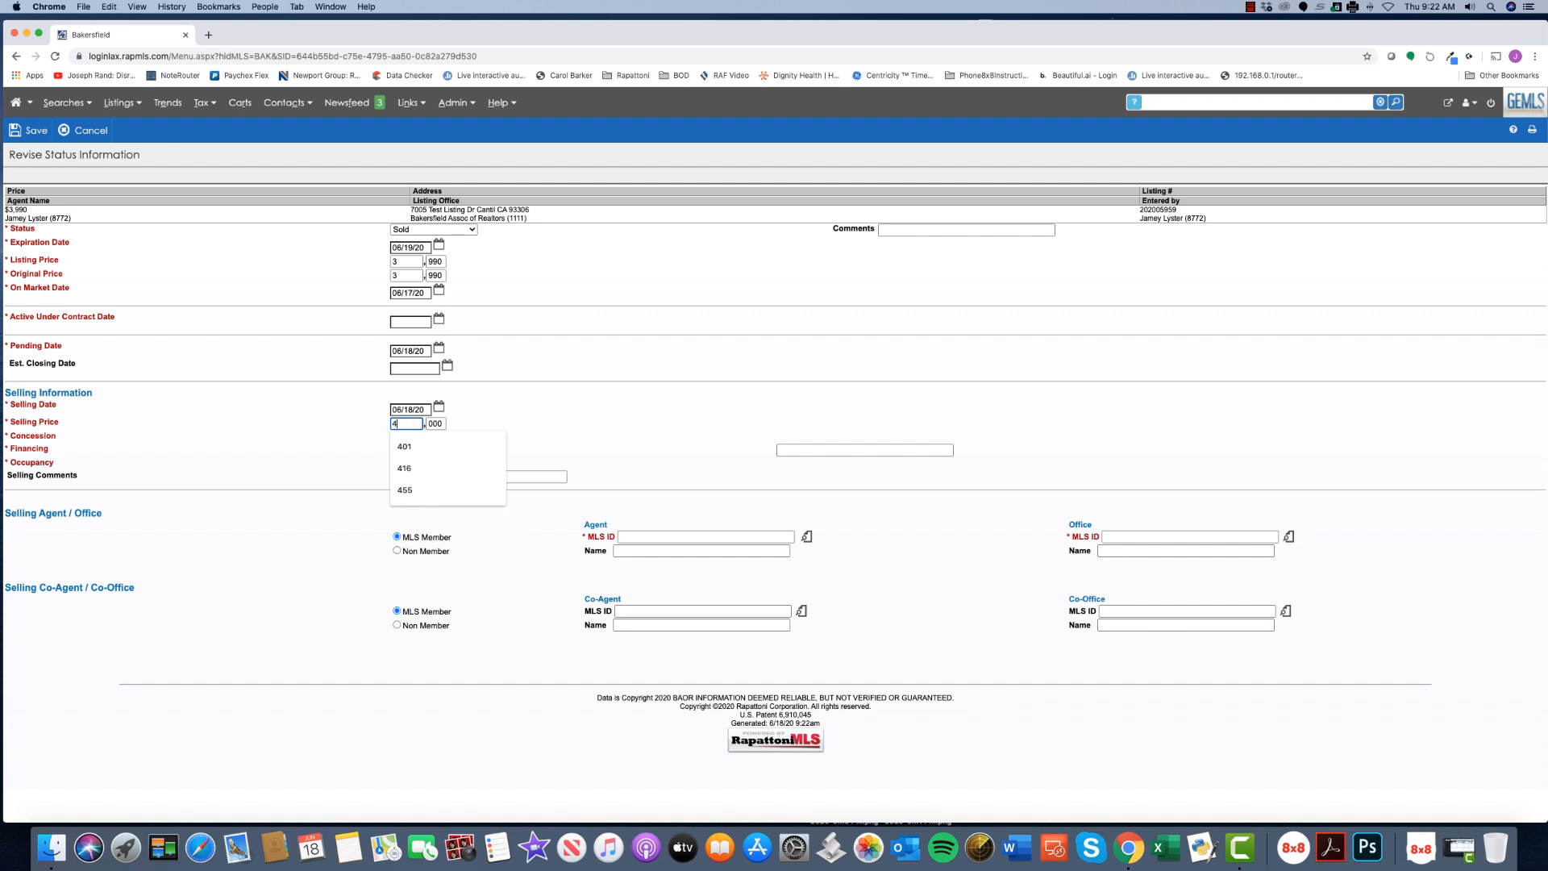
{"action": "key", "text": "BackSpace"}
{"action": "key", "text": "BackSpace"}
{"action": "left_click", "coordinate": [508, 423]}
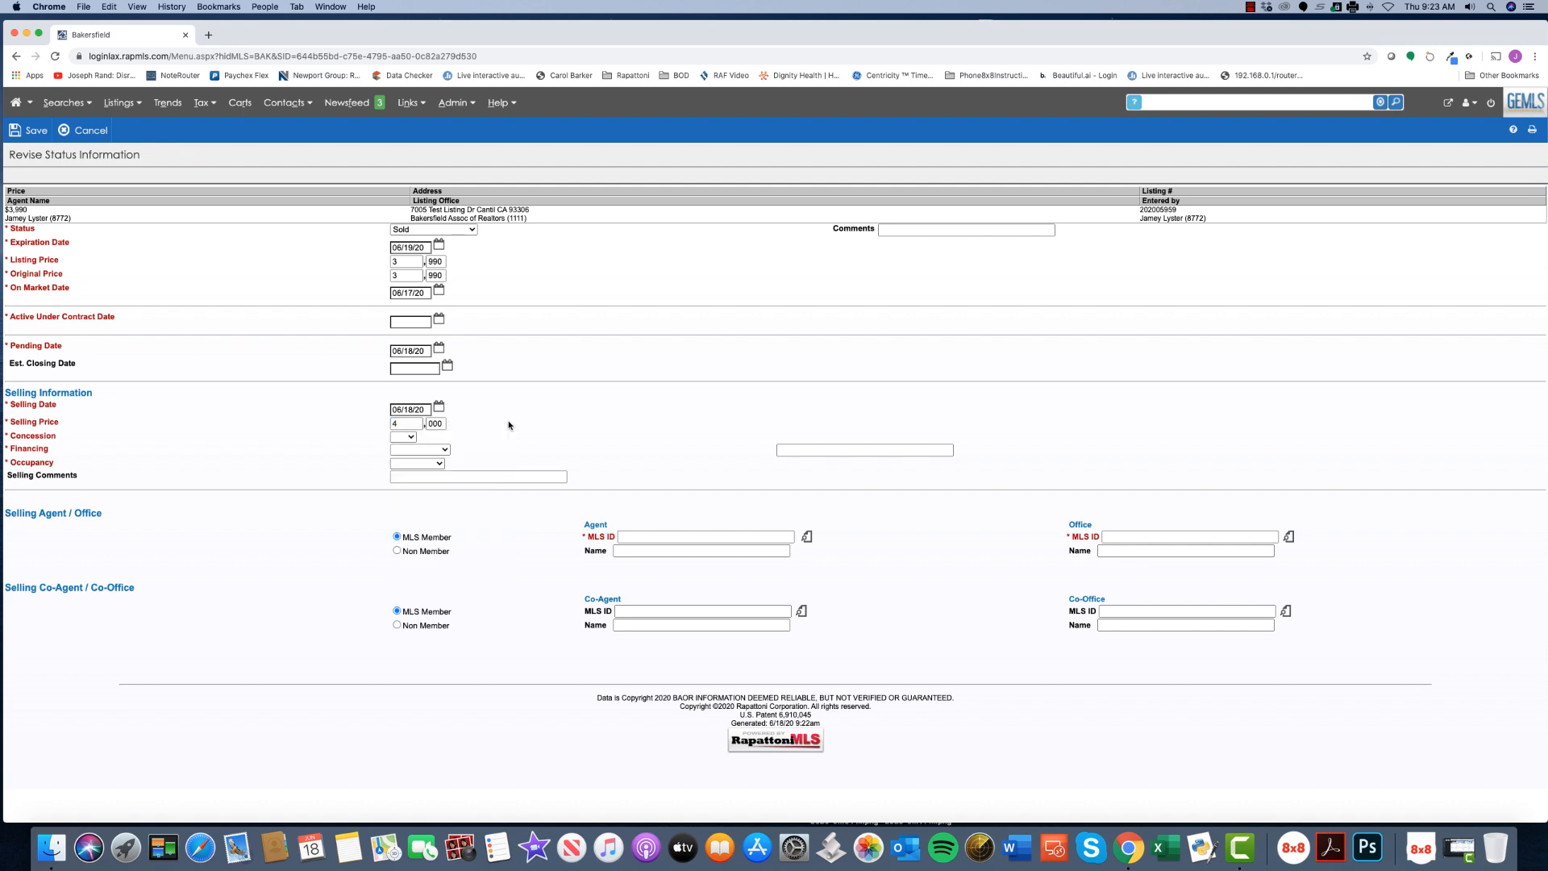
- Mark a concession as given with a concession amount of 500
{"action": "left_click", "coordinate": [414, 440]}
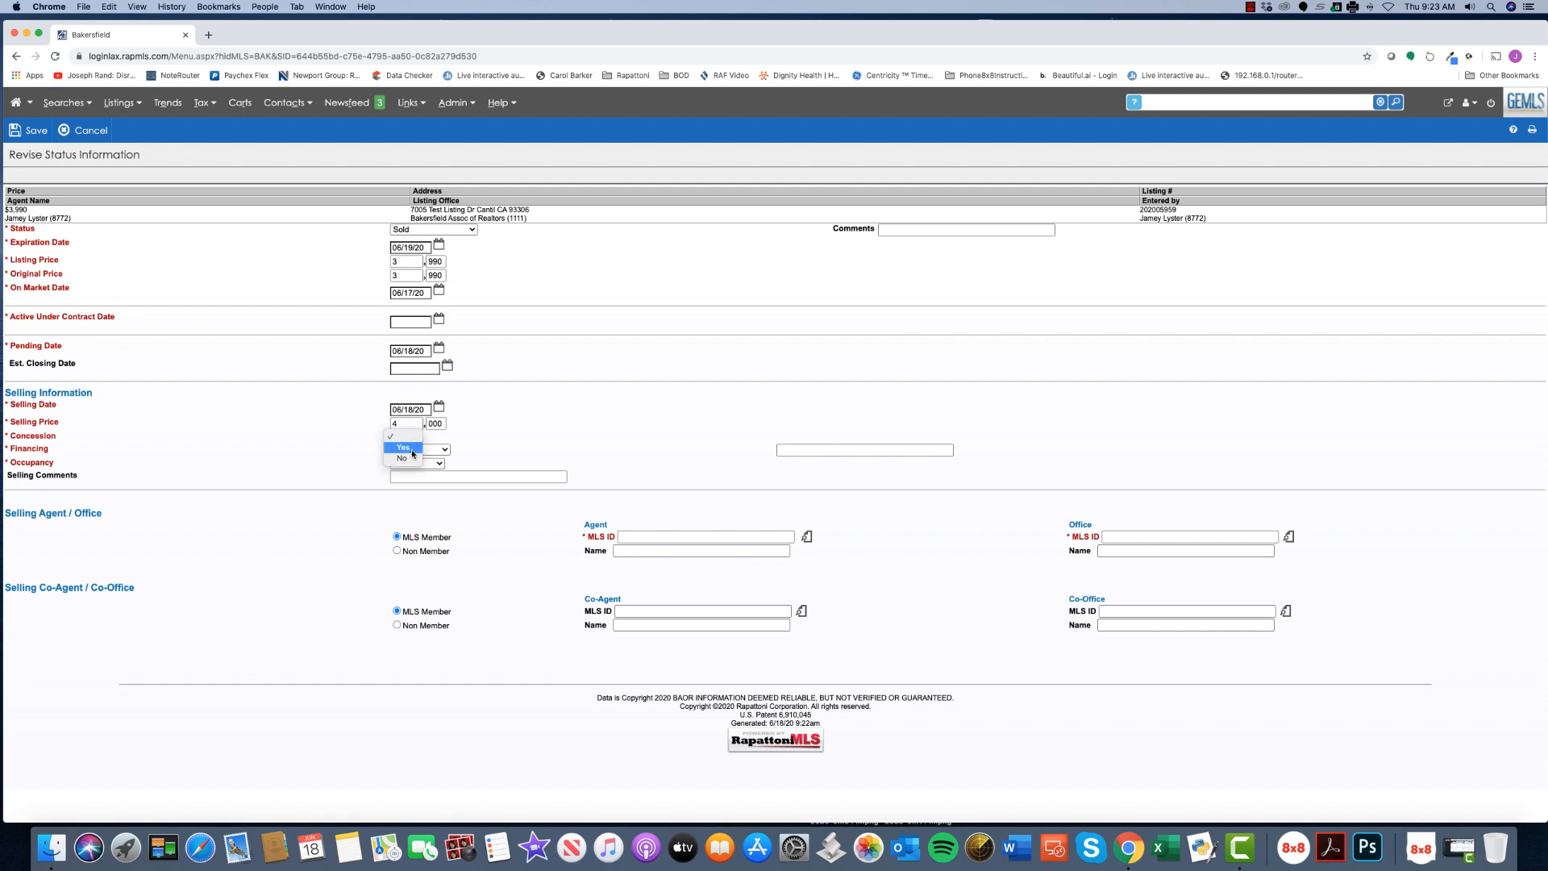
{"action": "left_click", "coordinate": [413, 448]}
{"action": "left_click", "coordinate": [412, 451]}
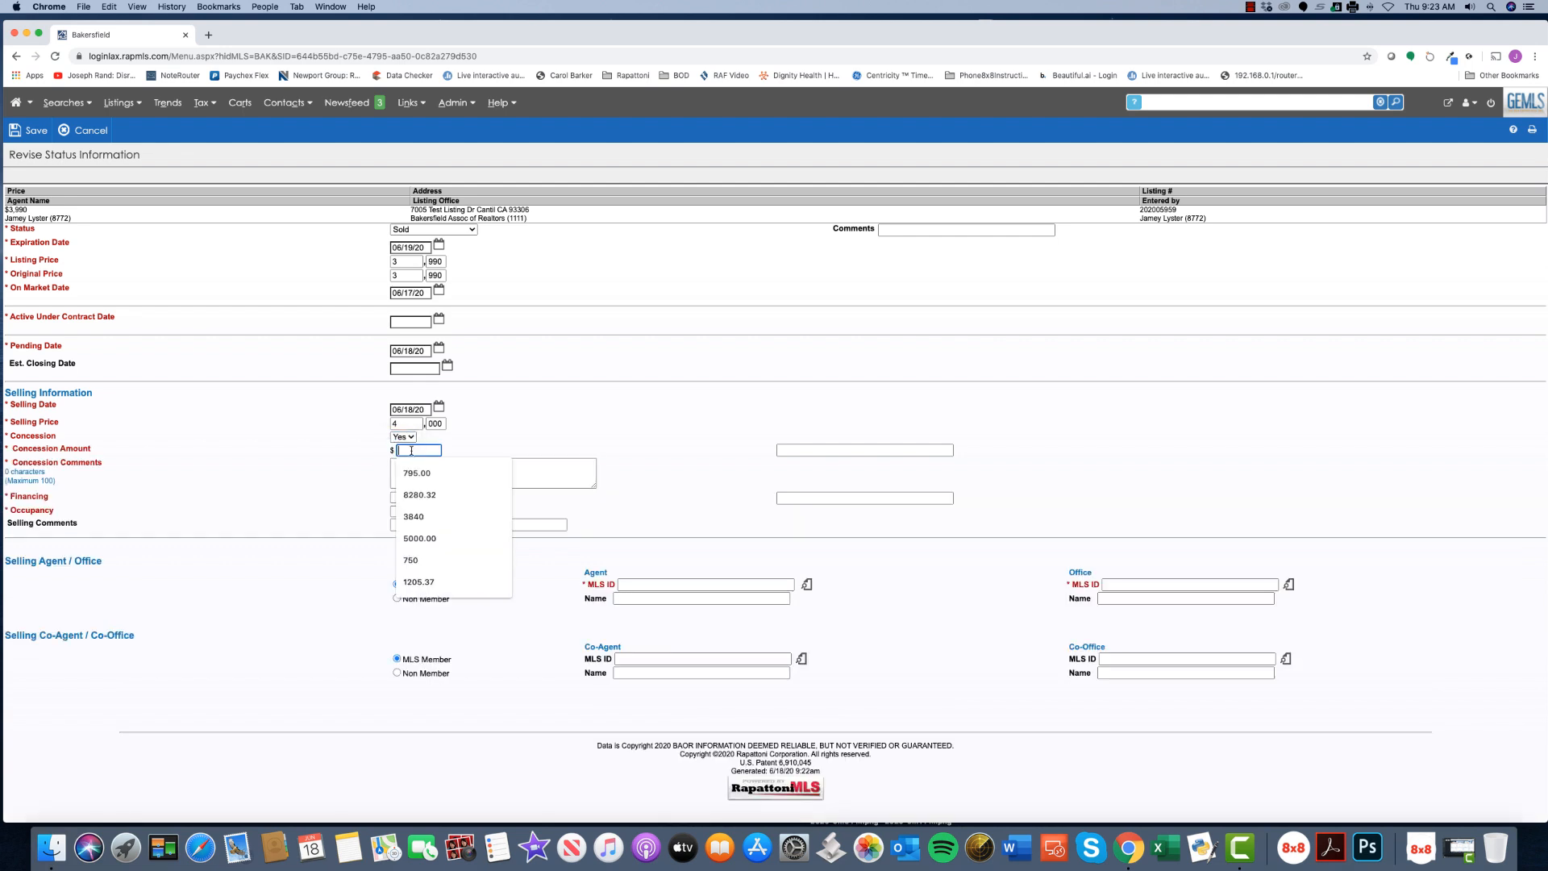
{"action": "type", "text": "4"}
{"action": "key", "text": "BackSpace"}
{"action": "type", "text": "500"}
{"action": "left_click", "coordinate": [481, 464]}
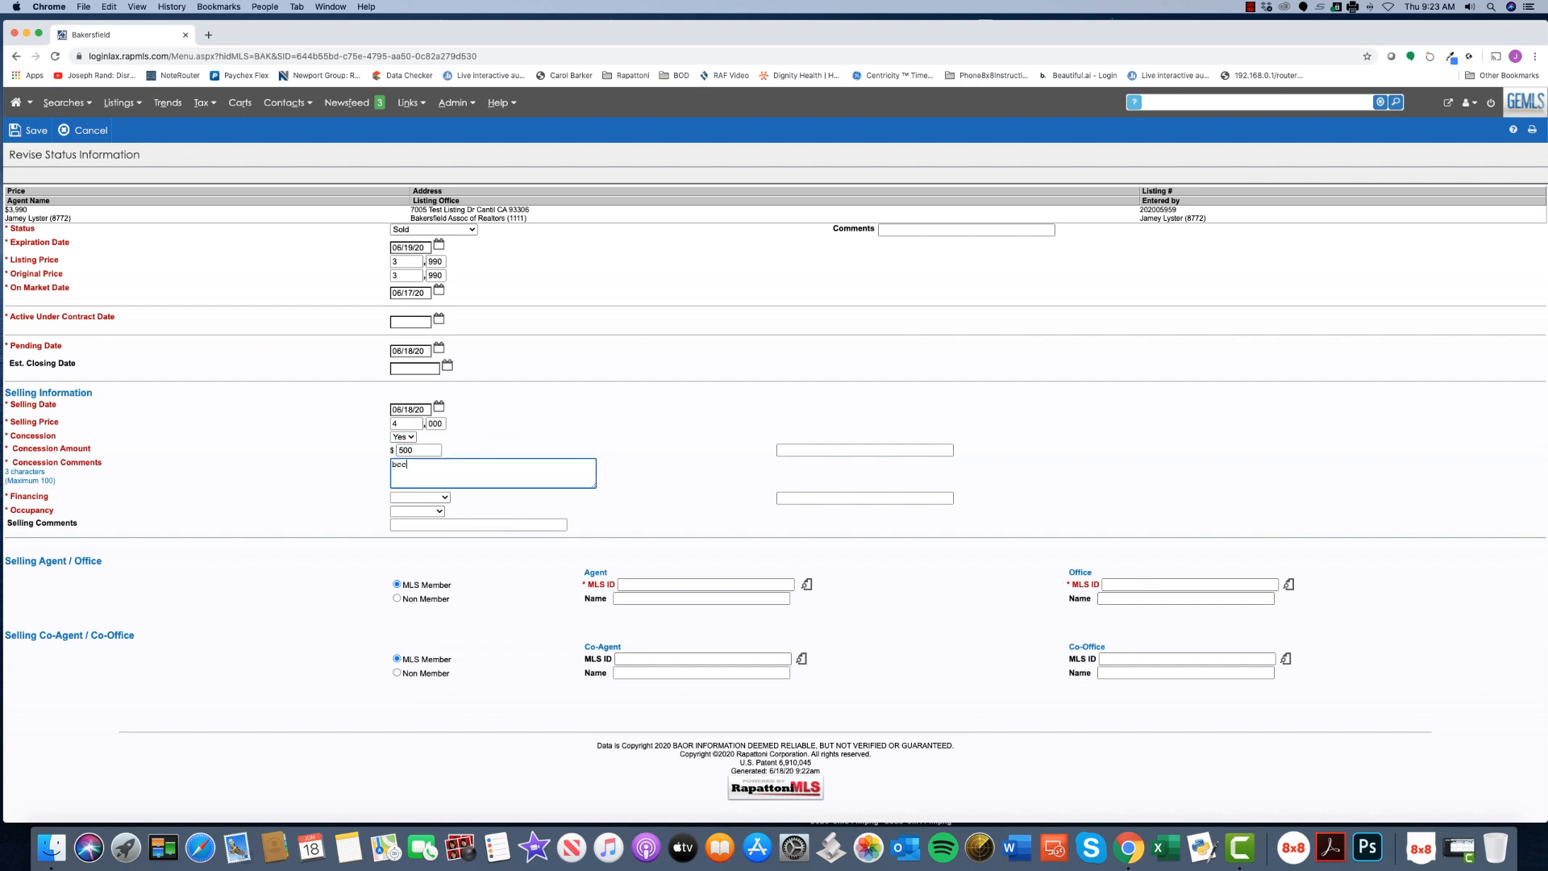
- Set financing to Cash and occupancy to Non-Owner, then open the selling agent lookup
{"action": "left_click", "coordinate": [429, 498]}
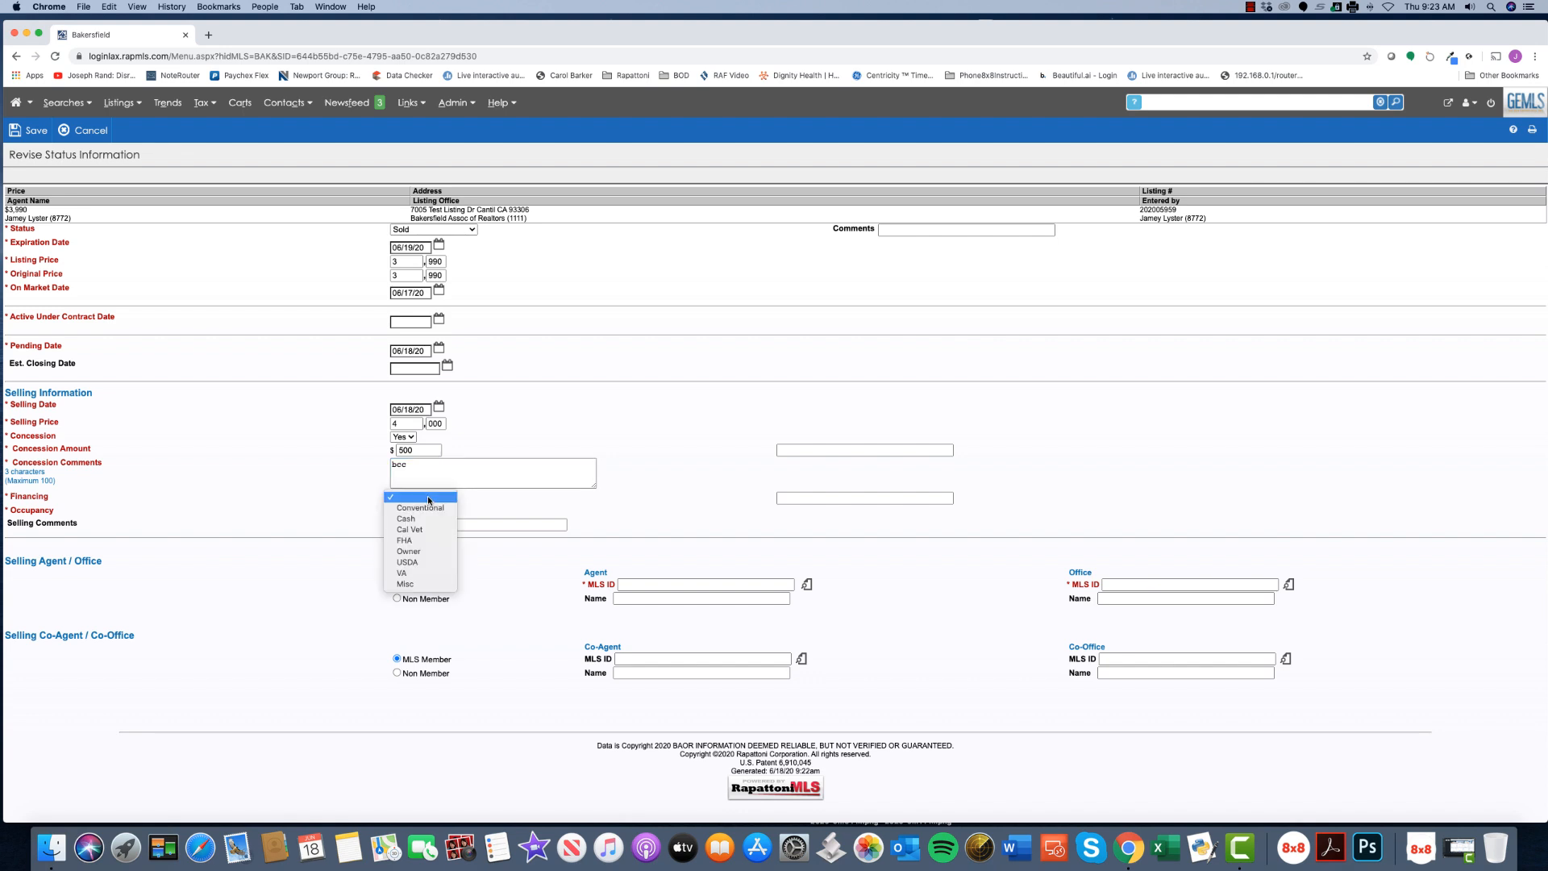
{"action": "left_click", "coordinate": [429, 519]}
{"action": "left_click", "coordinate": [427, 513]}
{"action": "left_click", "coordinate": [427, 533]}
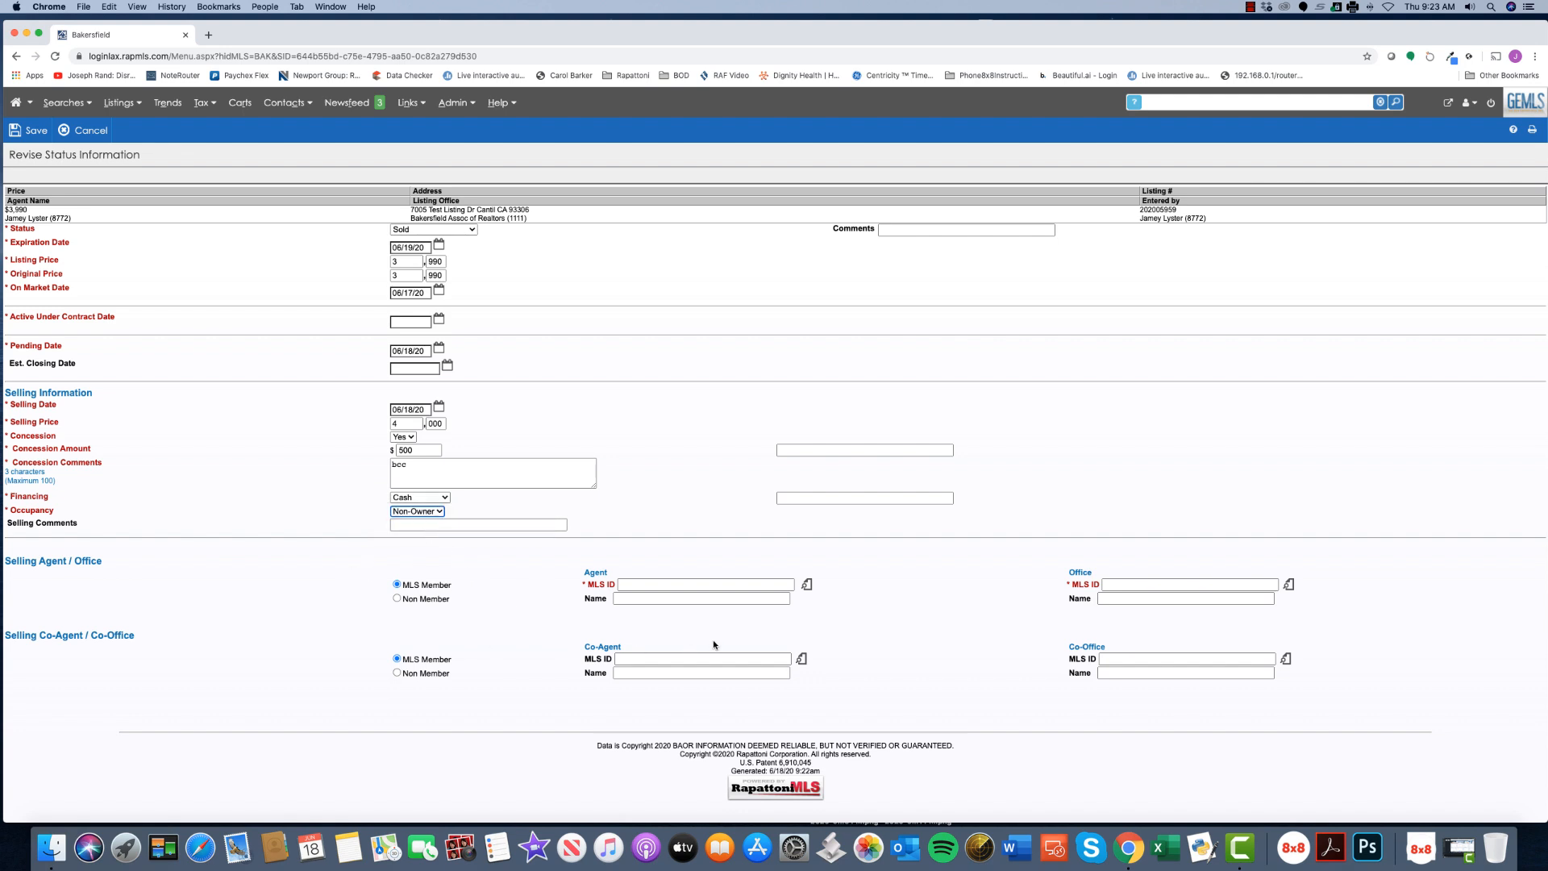
{"action": "left_click", "coordinate": [807, 589]}
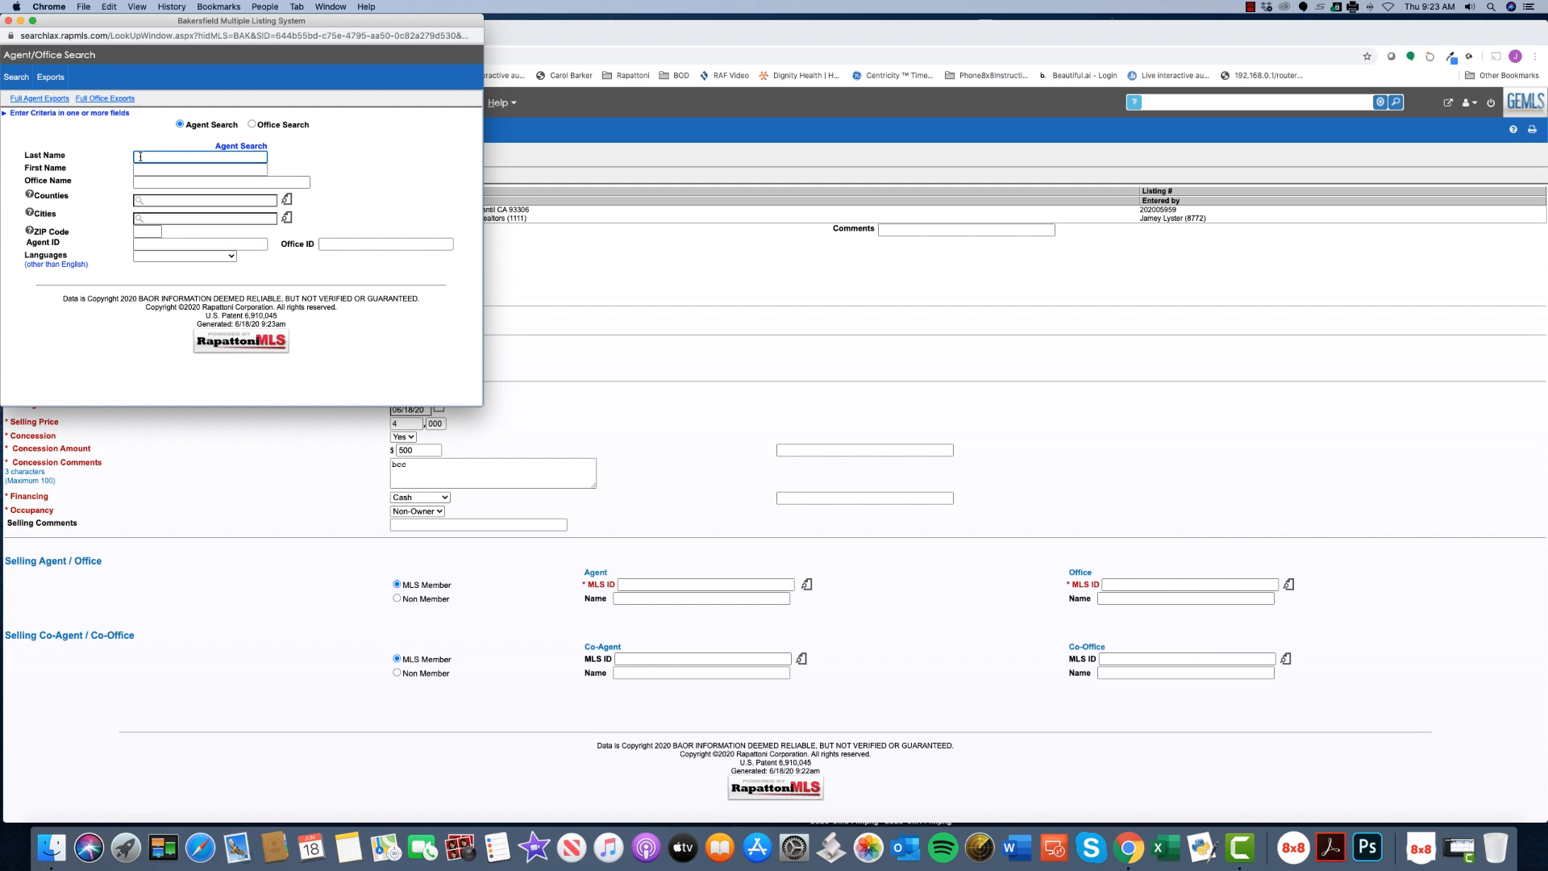
- Find the selling agent by agent ID, select them with their Bakersfield Assoc of Realtors office, and save the Sold listing
{"action": "left_click", "coordinate": [159, 246]}
{"action": "type", "text": "877"}
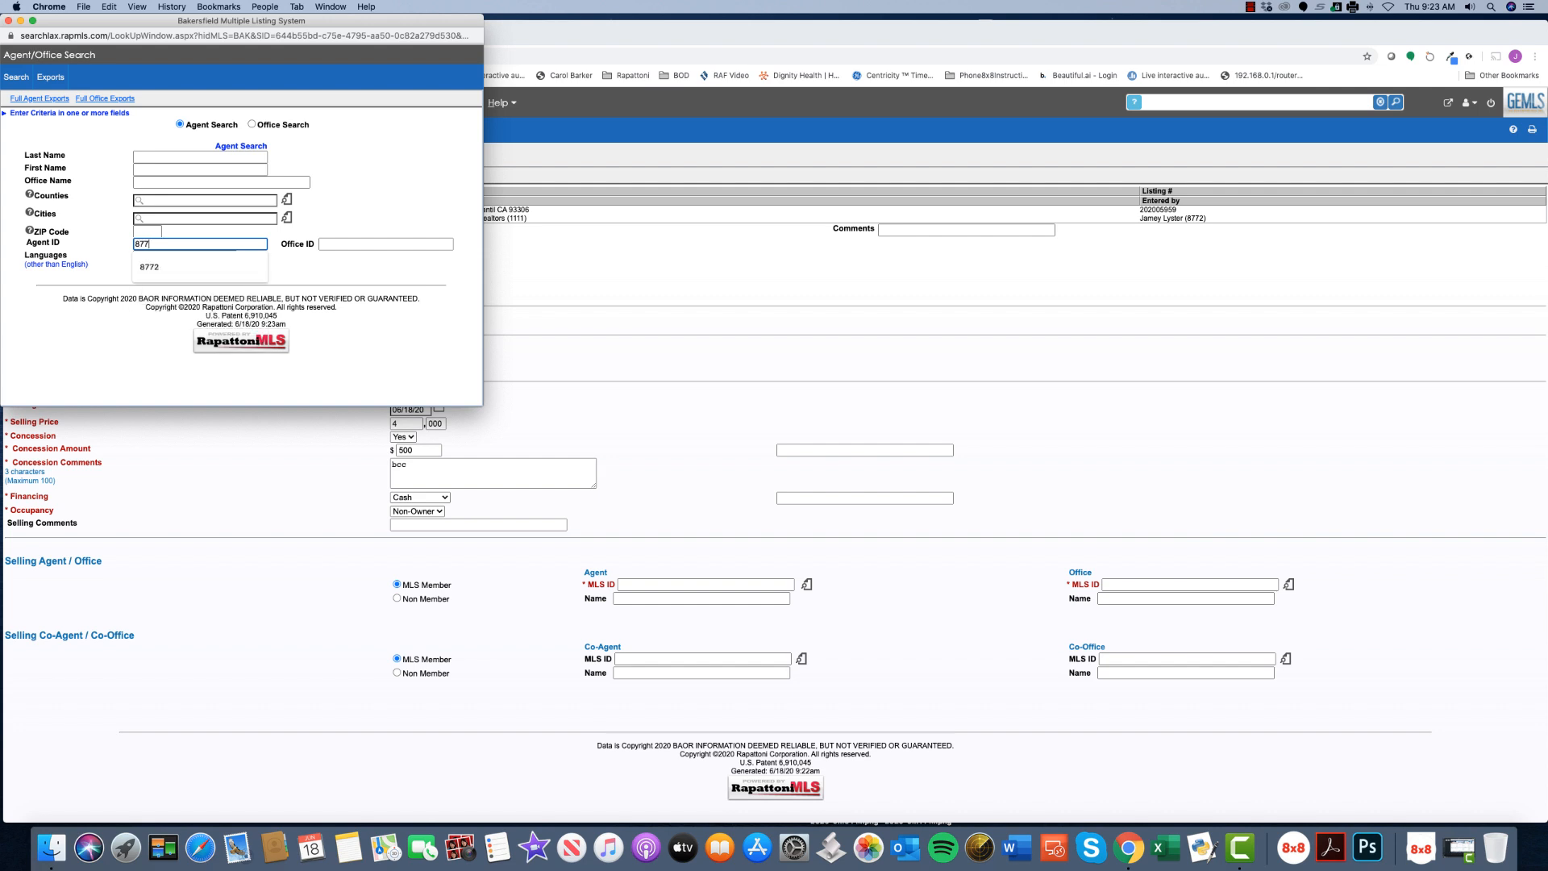
{"action": "type", "text": "2"}
{"action": "key", "text": "Return"}
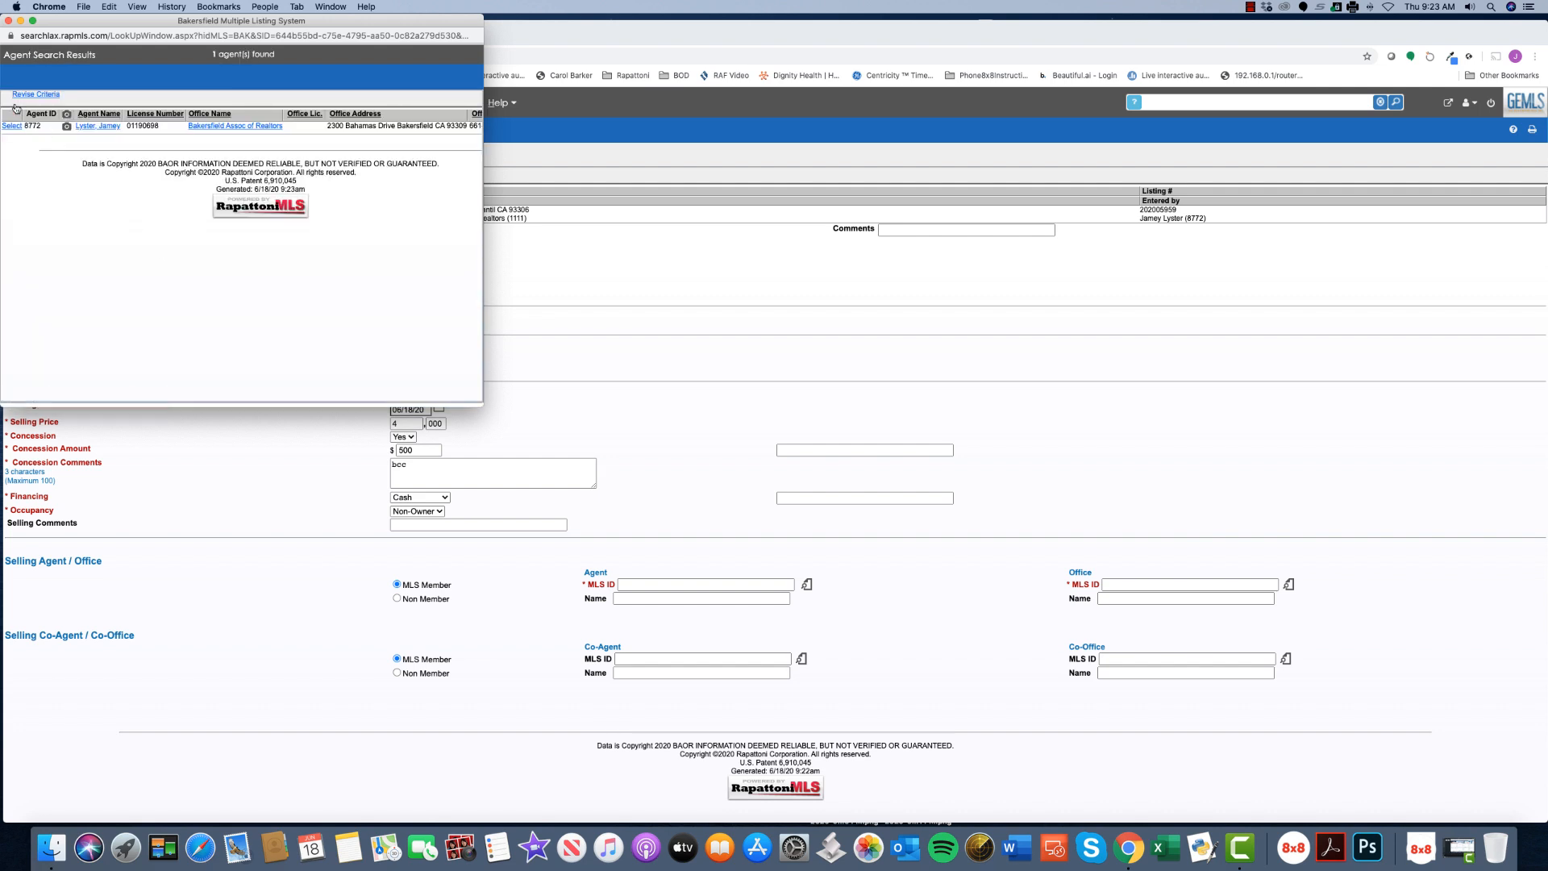
{"action": "left_click", "coordinate": [13, 127]}
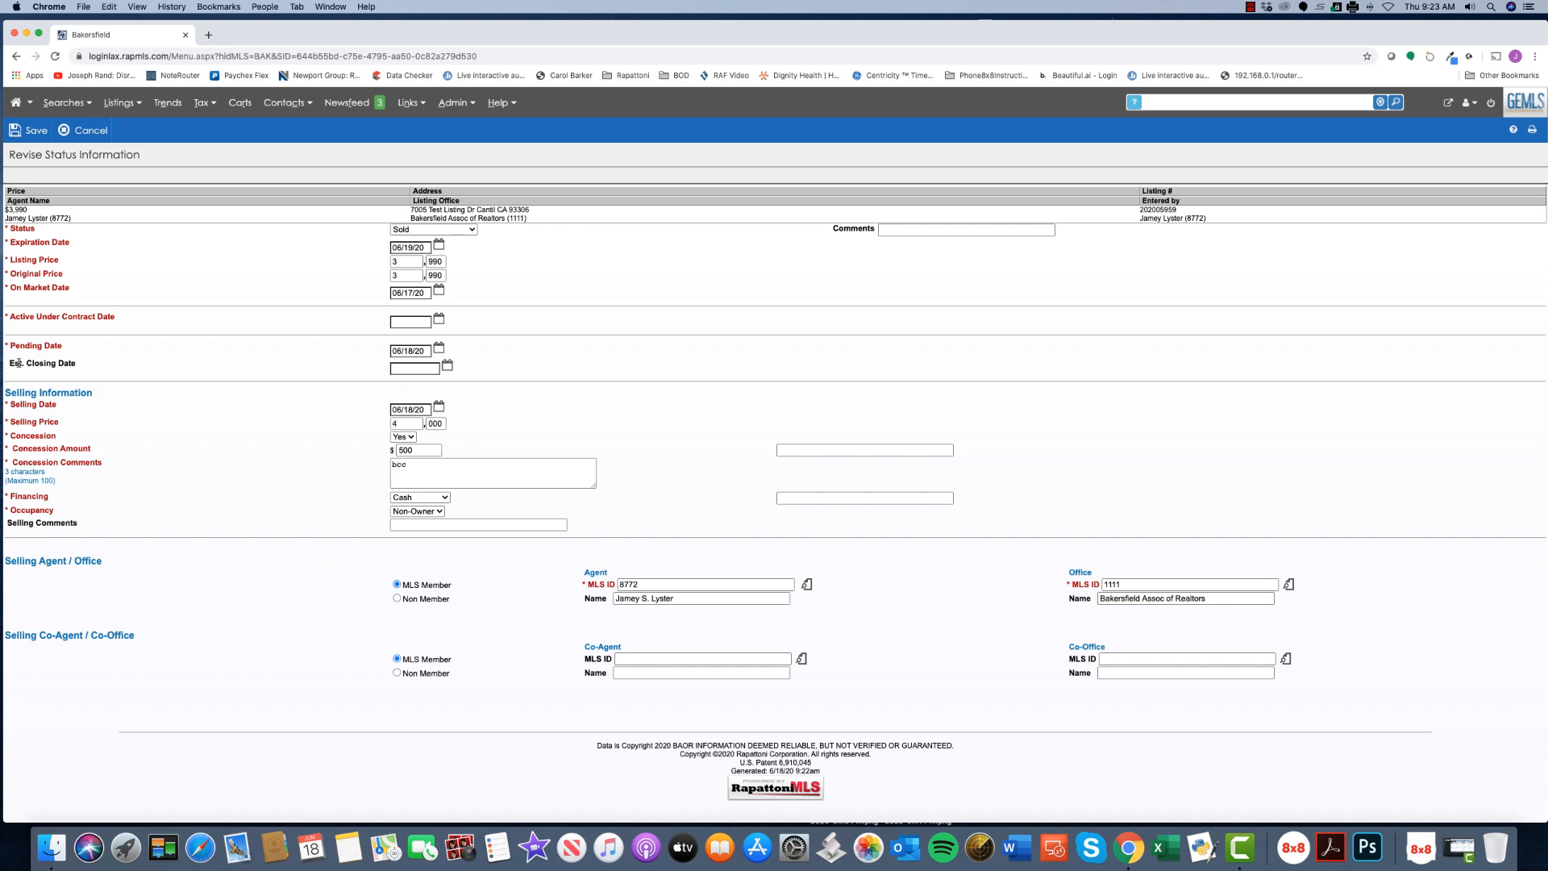
{"action": "left_click", "coordinate": [33, 130]}
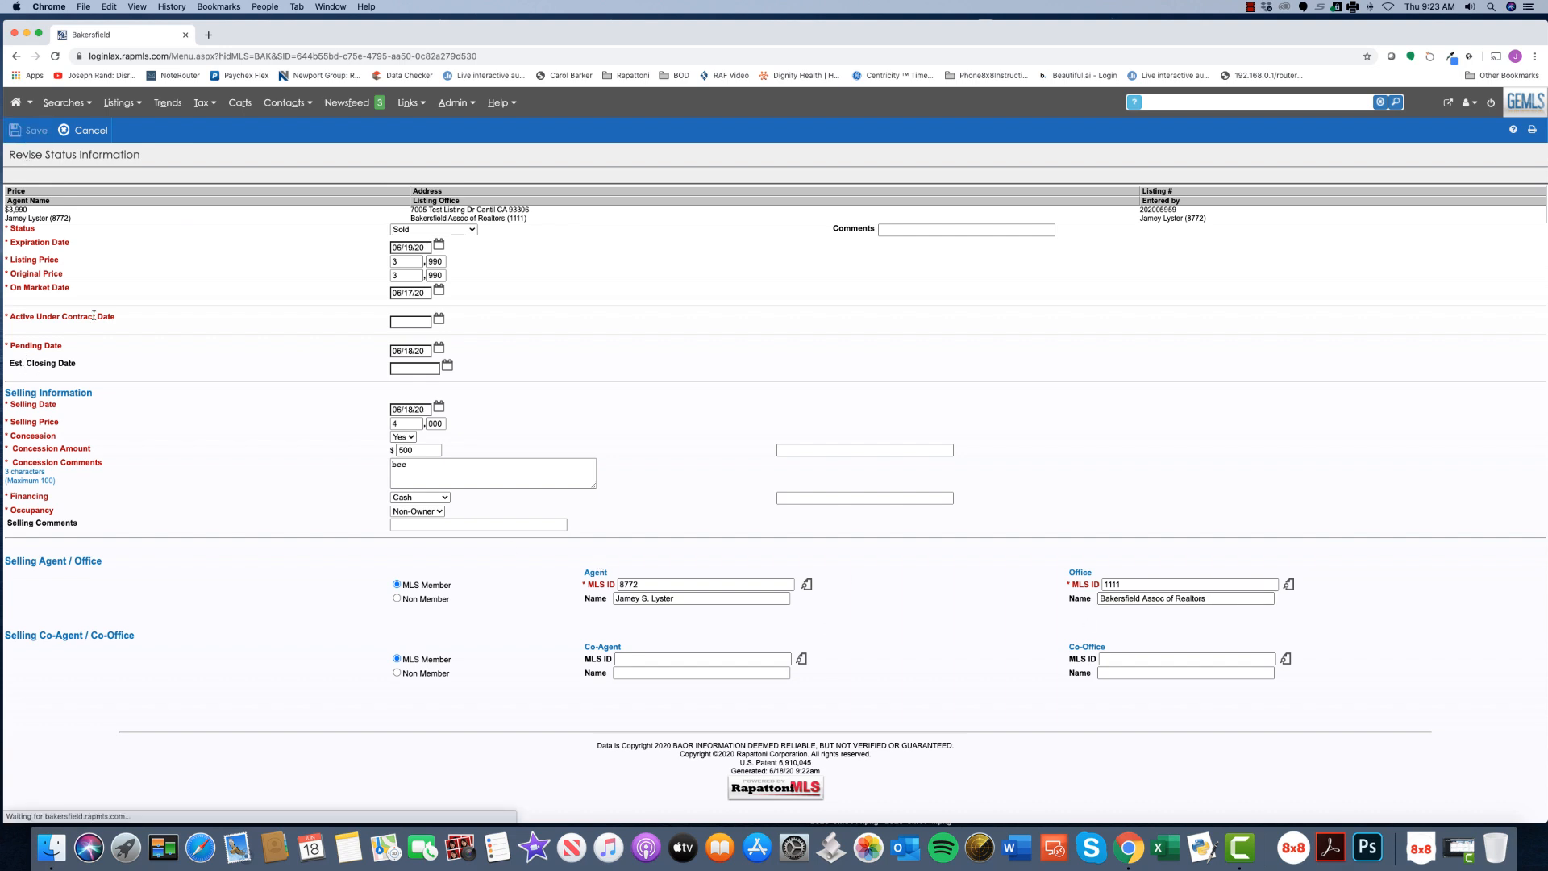